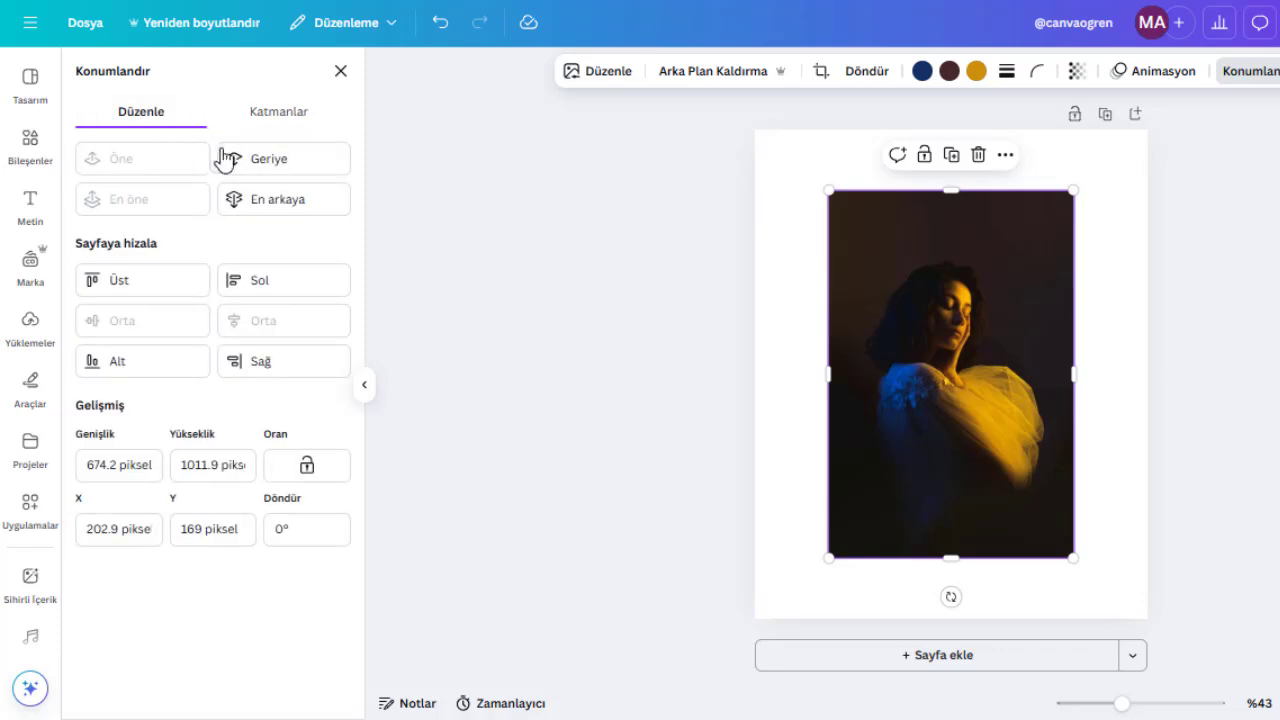
Step: Send the portrait photo behind the grey rounded square and enlarge the photo to cover the whole page
left_click(240, 158)
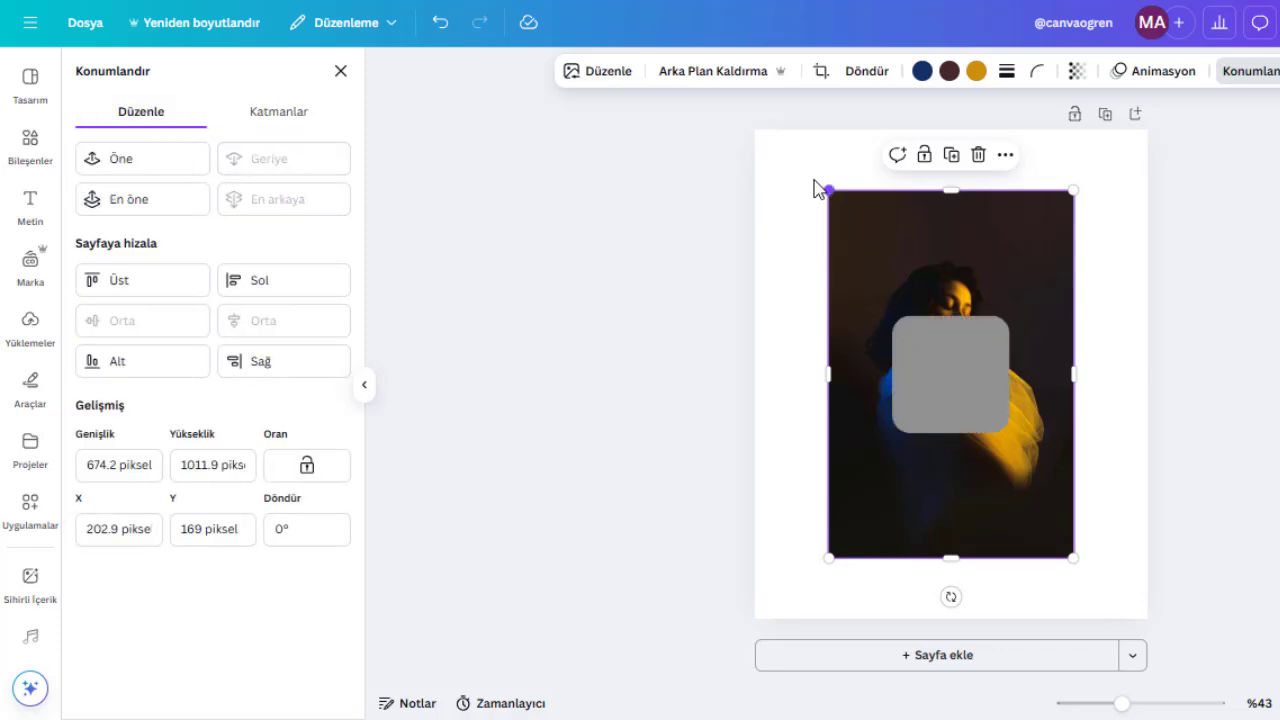
left_click_drag(828, 190, 668, 142)
left_click_drag(1074, 558, 1195, 637)
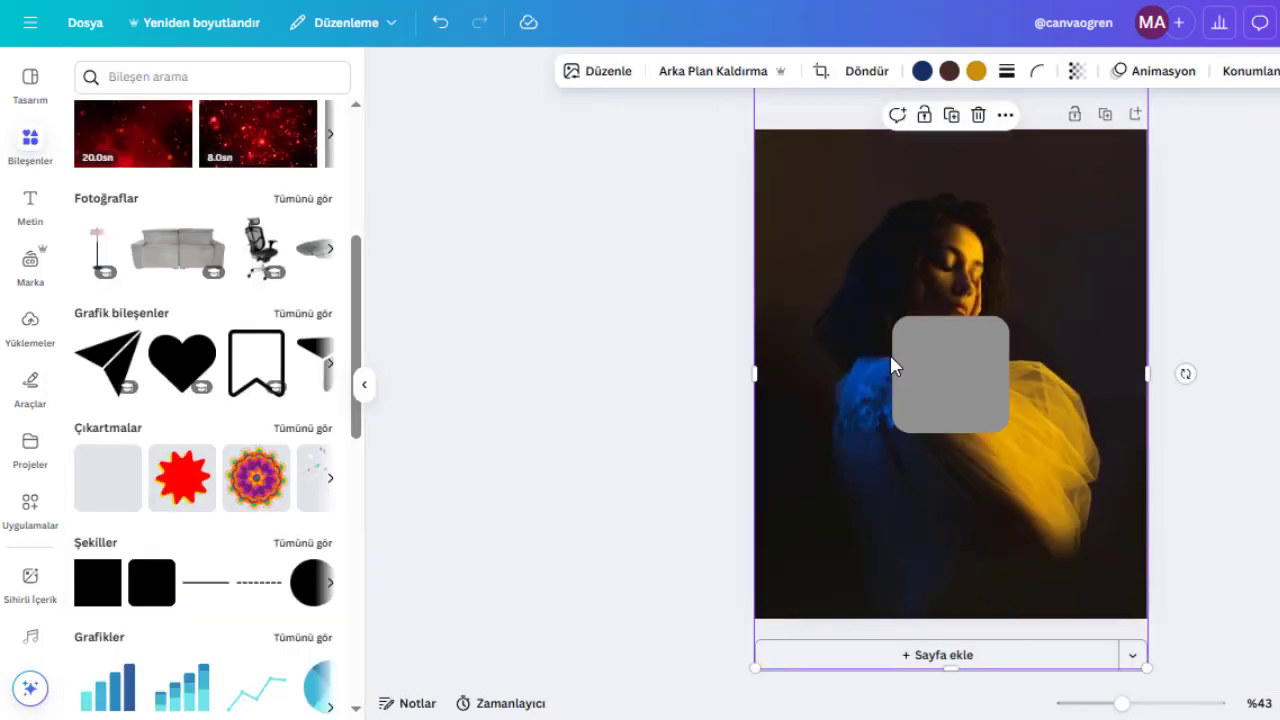
Step: Change the grey rounded square's fill colour to white
left_click(893, 366)
left_click(569, 71)
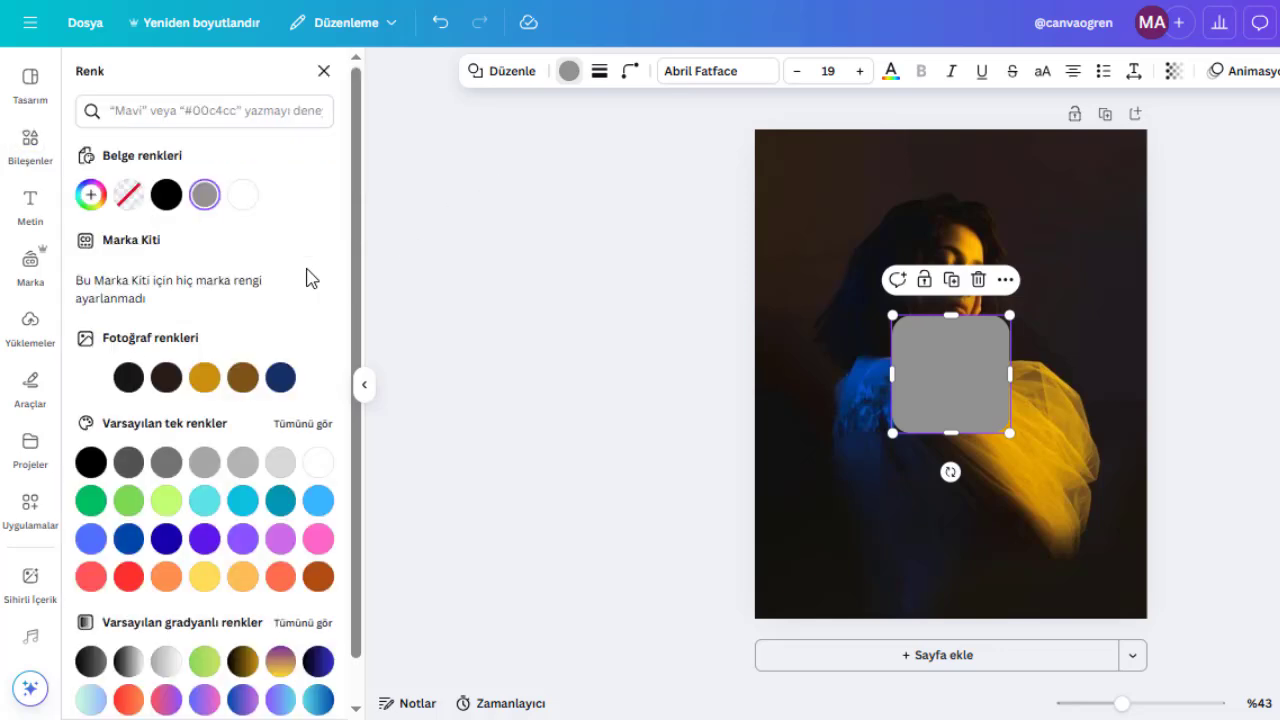
left_click(243, 195)
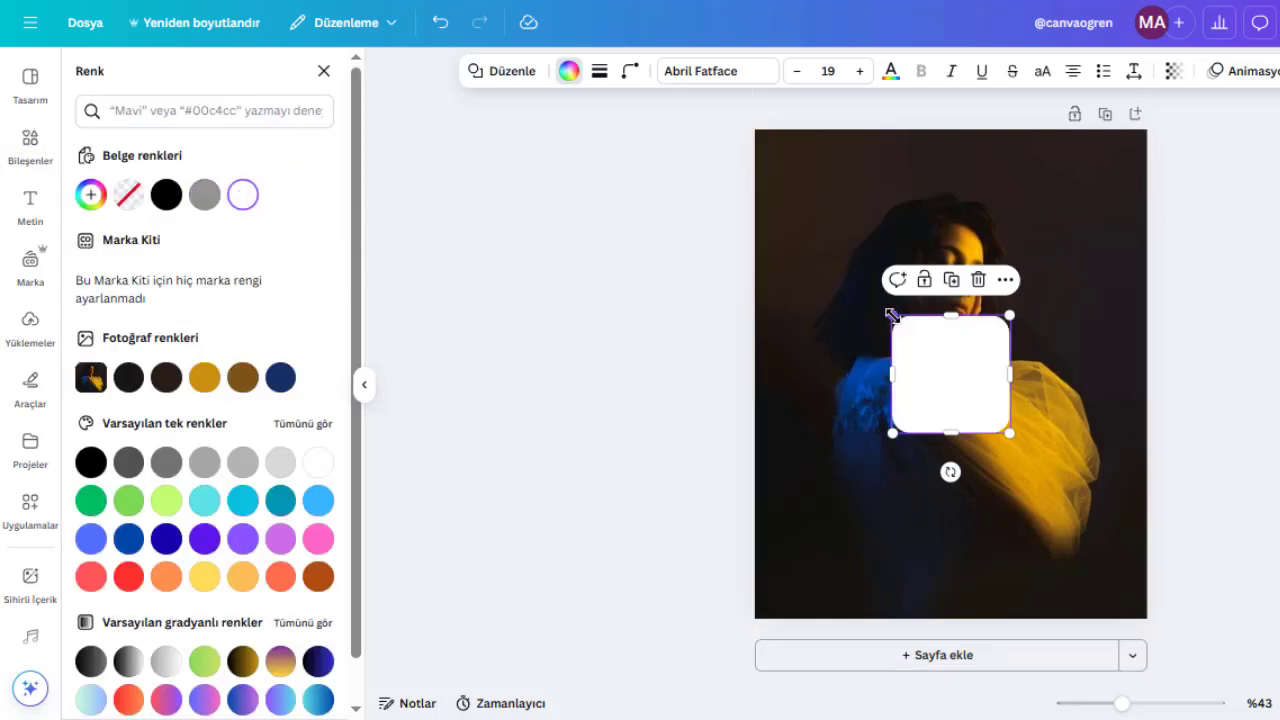
Step: Enlarge the white rounded square into a card of about 864 by 841 px and centre it on the page
left_click_drag(890, 317, 794, 203)
left_click_drag(1008, 435, 1110, 507)
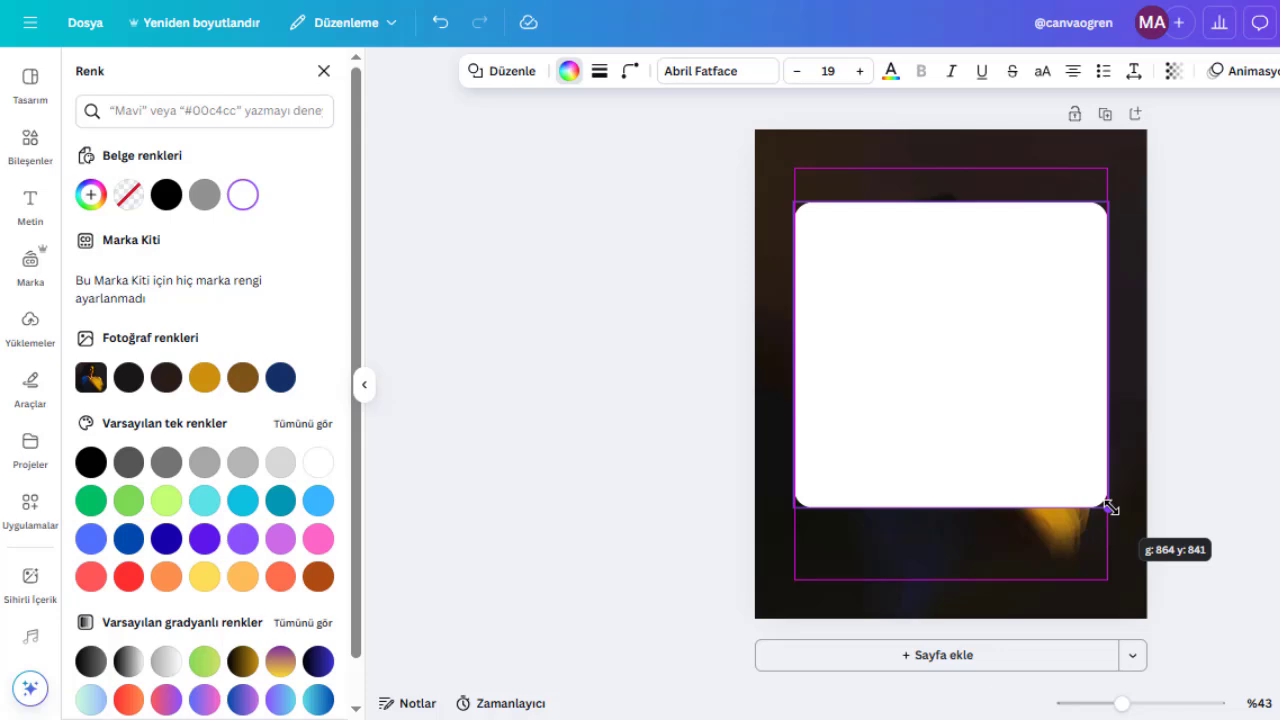
left_click(969, 409)
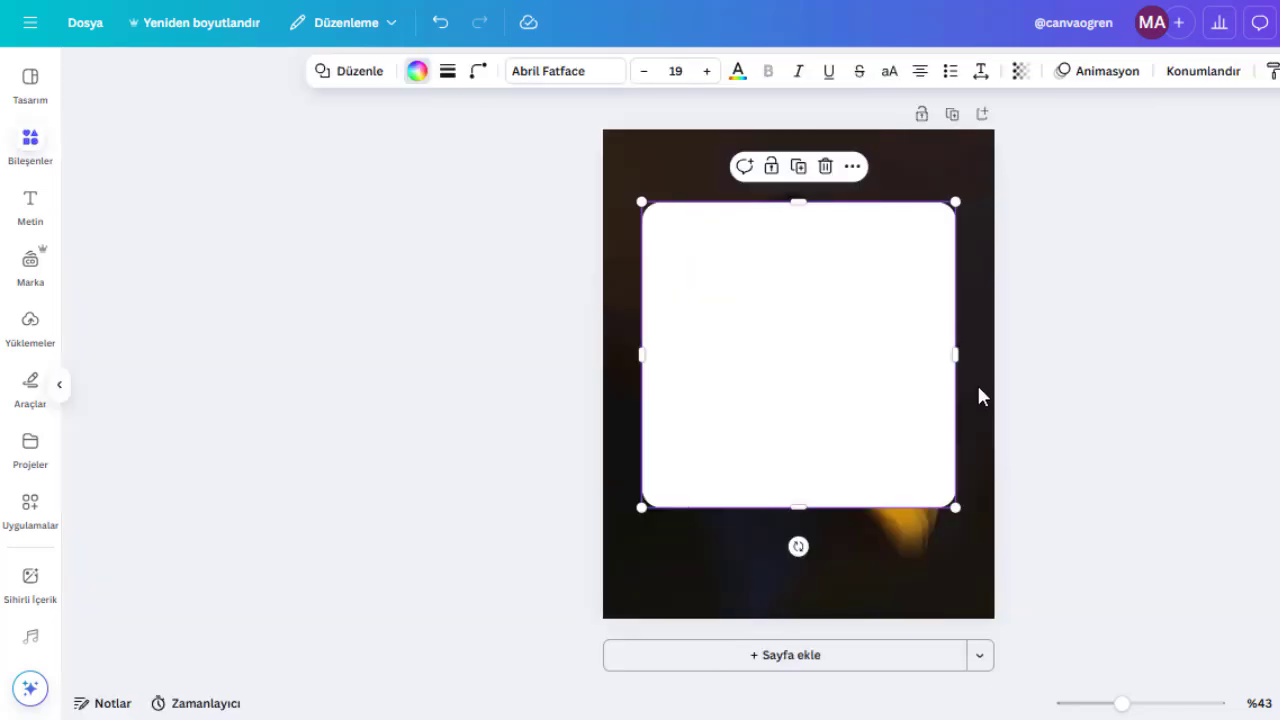
left_click_drag(923, 373, 923, 378)
key("Escape")
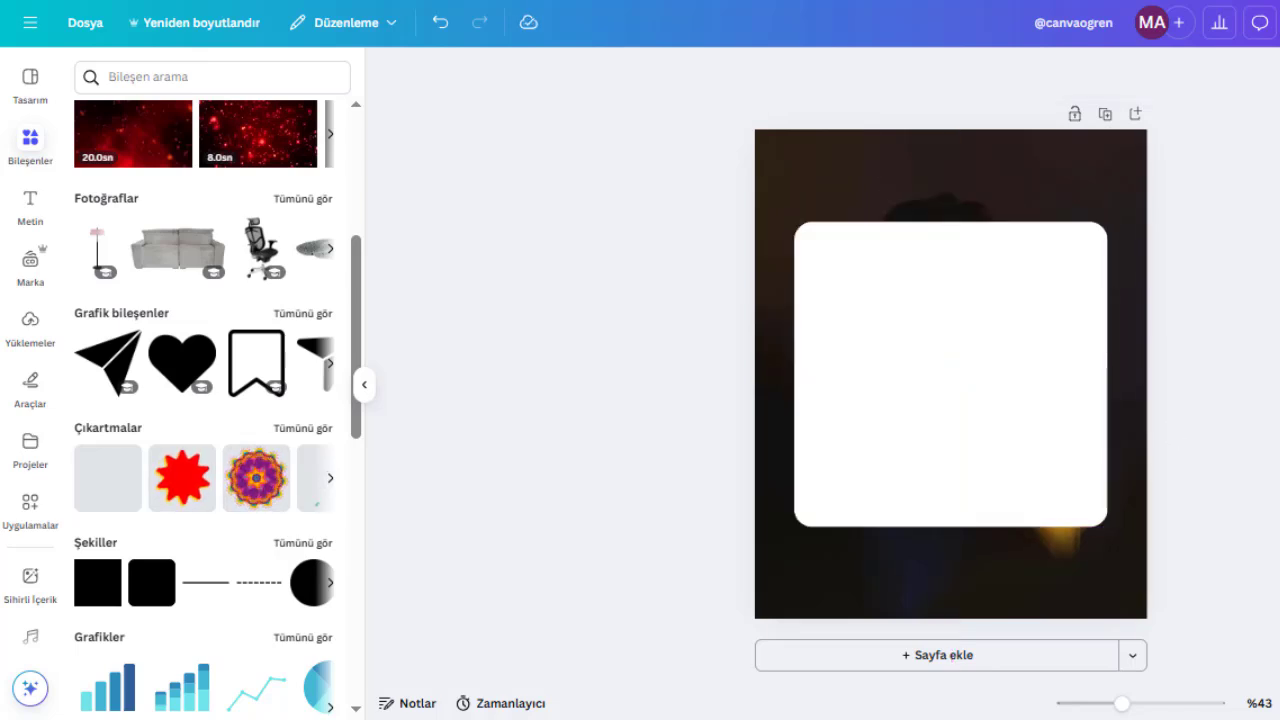
Step: Add a square photo frame and stretch it to nearly fill the white card, leaving an even margin on all sides
left_click(812, 378)
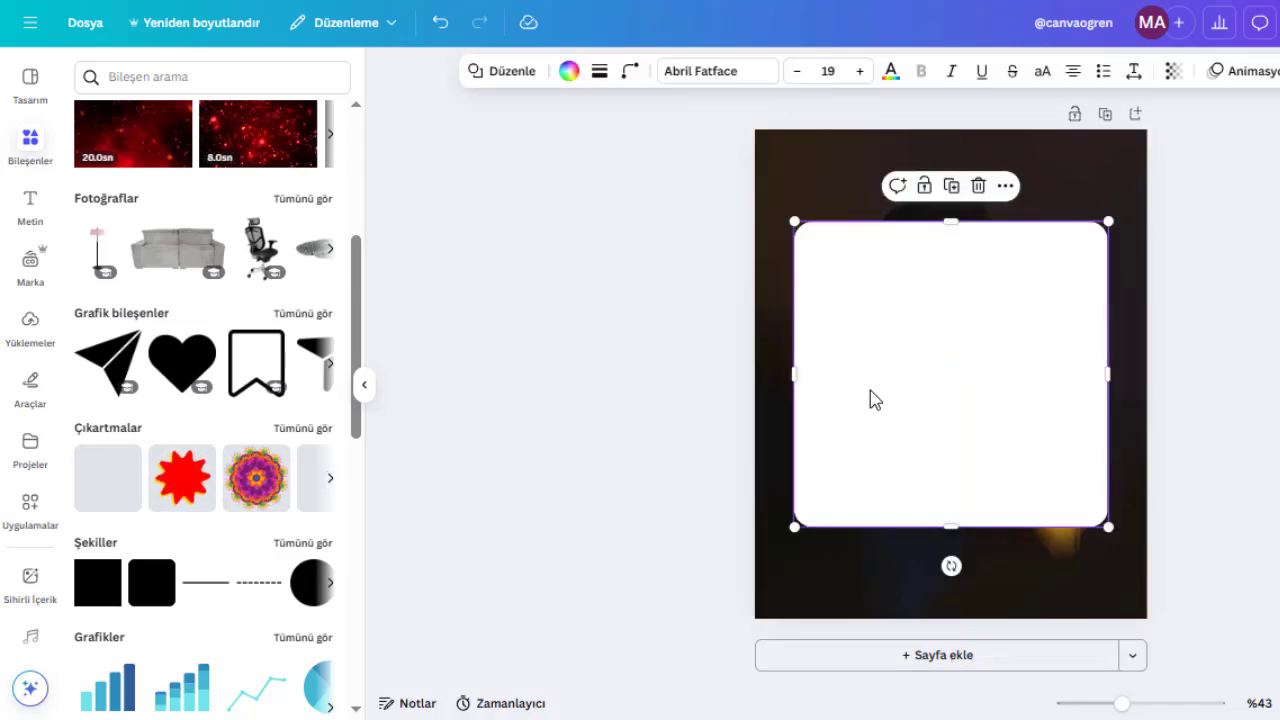
scroll(157, 451, "down", 5)
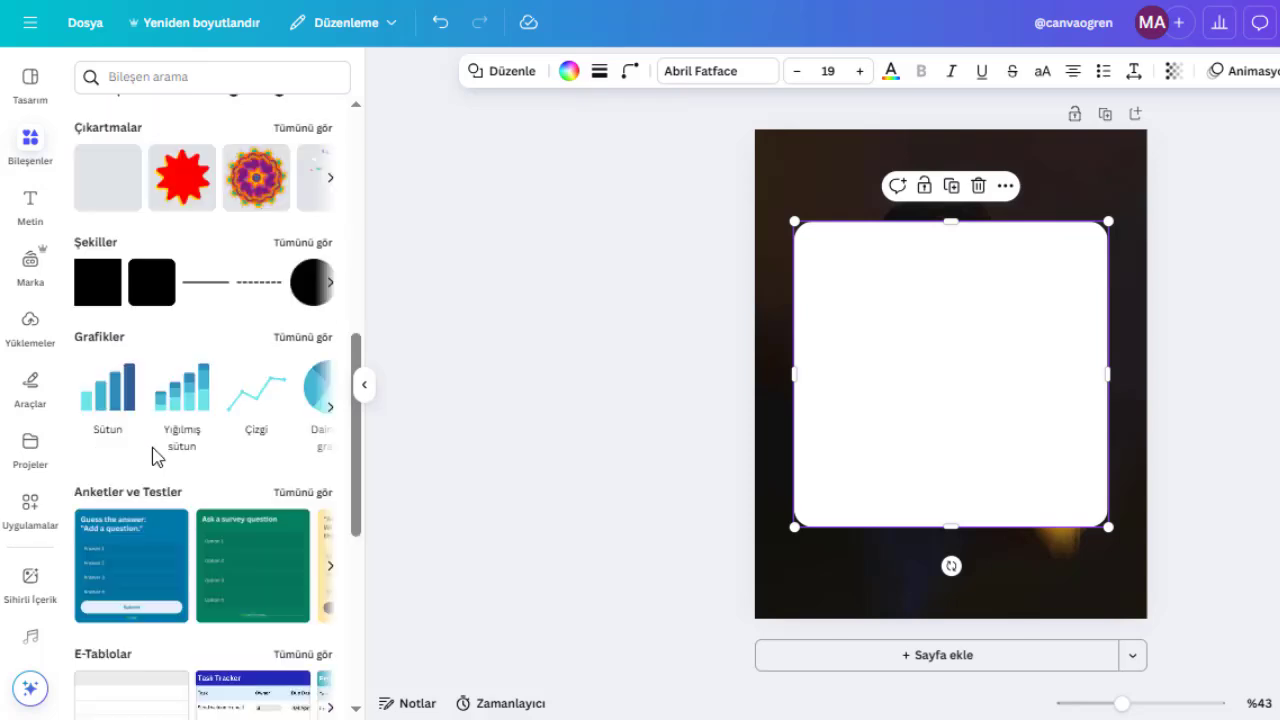
scroll(176, 508, "down", 3)
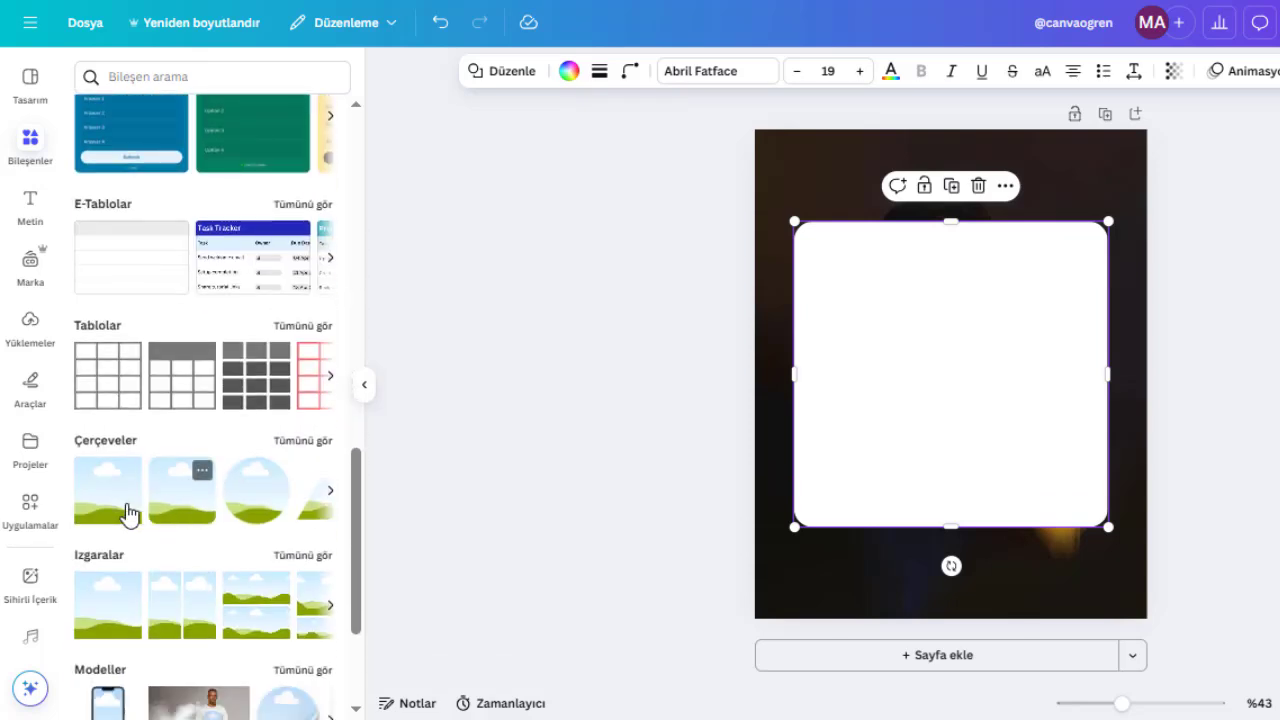
left_click(128, 513)
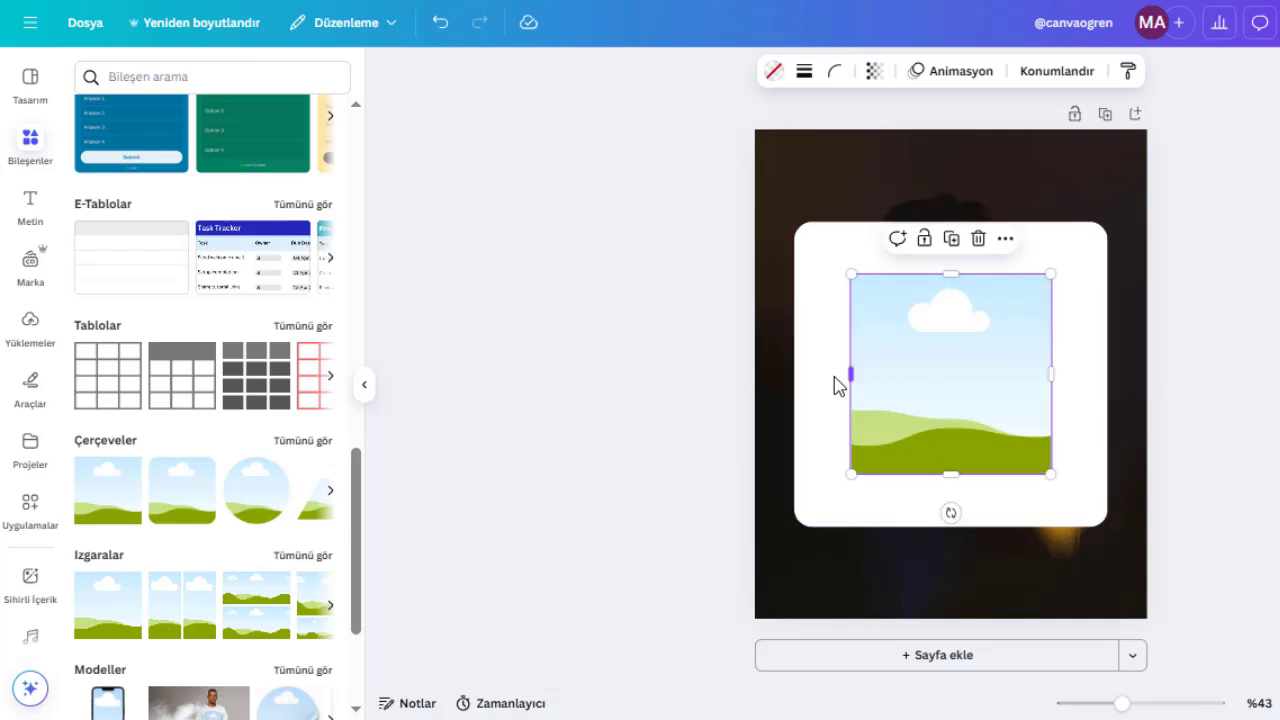
left_click_drag(838, 386, 820, 375)
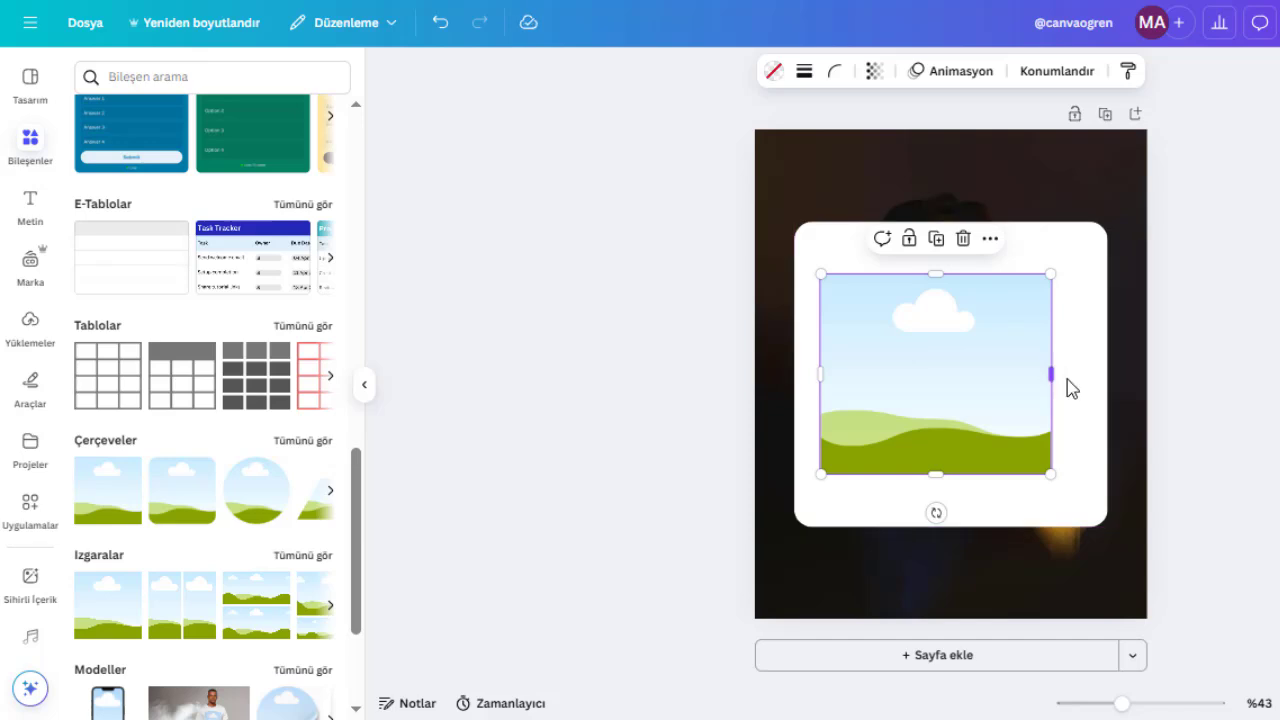
left_click_drag(1066, 380, 1085, 378)
left_click_drag(951, 278, 951, 252)
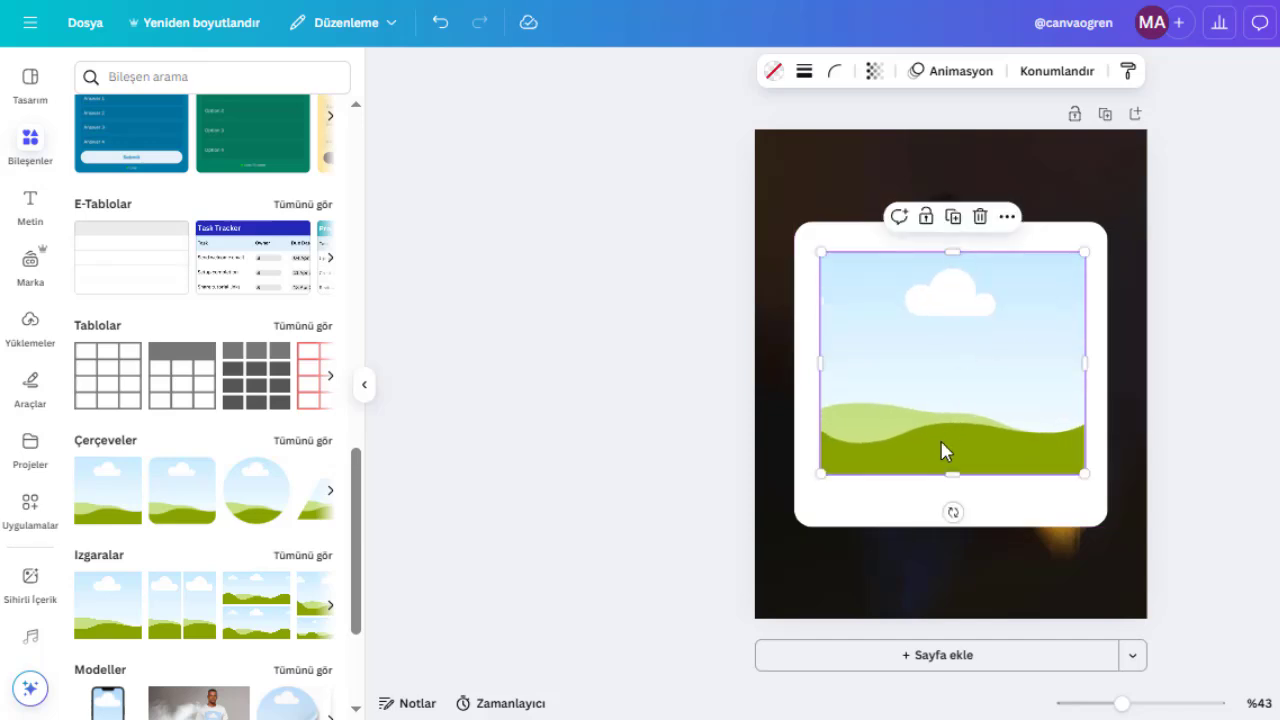
left_click_drag(950, 473, 951, 500)
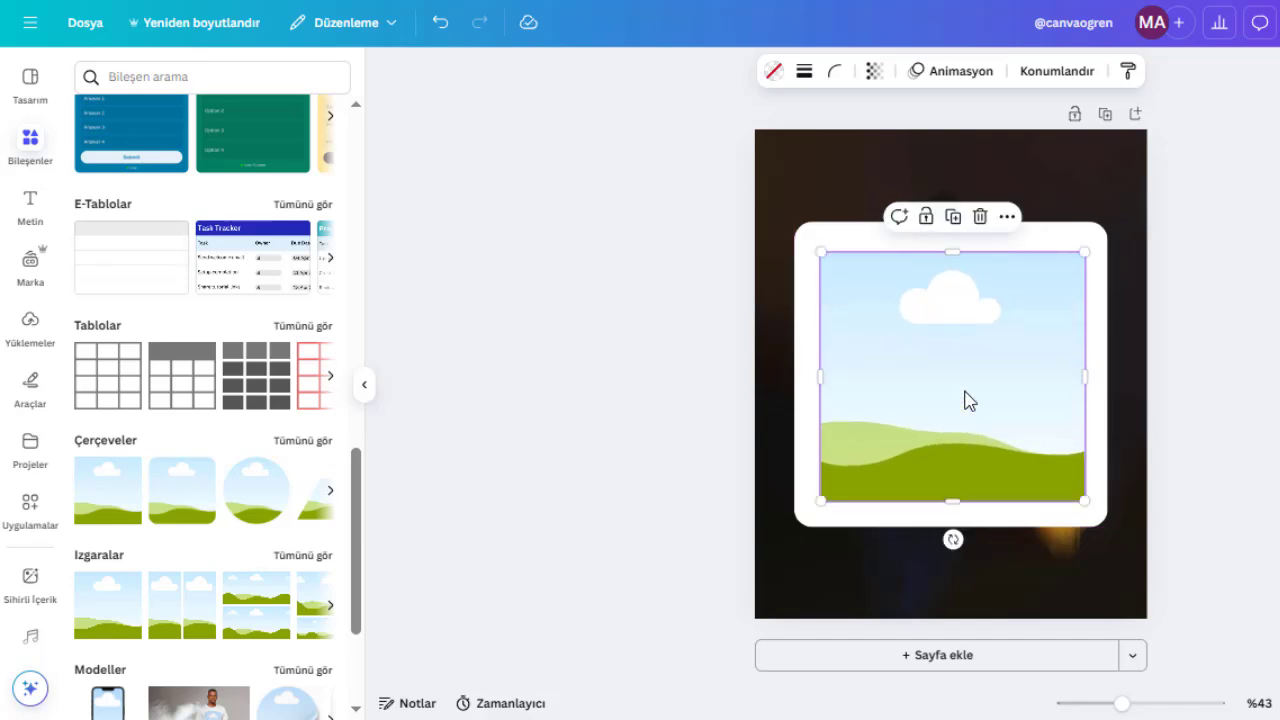
mouse_move(985, 396)
left_mouse_down()
mouse_move(984, 383)
mouse_move(984, 395)
left_mouse_up()
left_click(1096, 396)
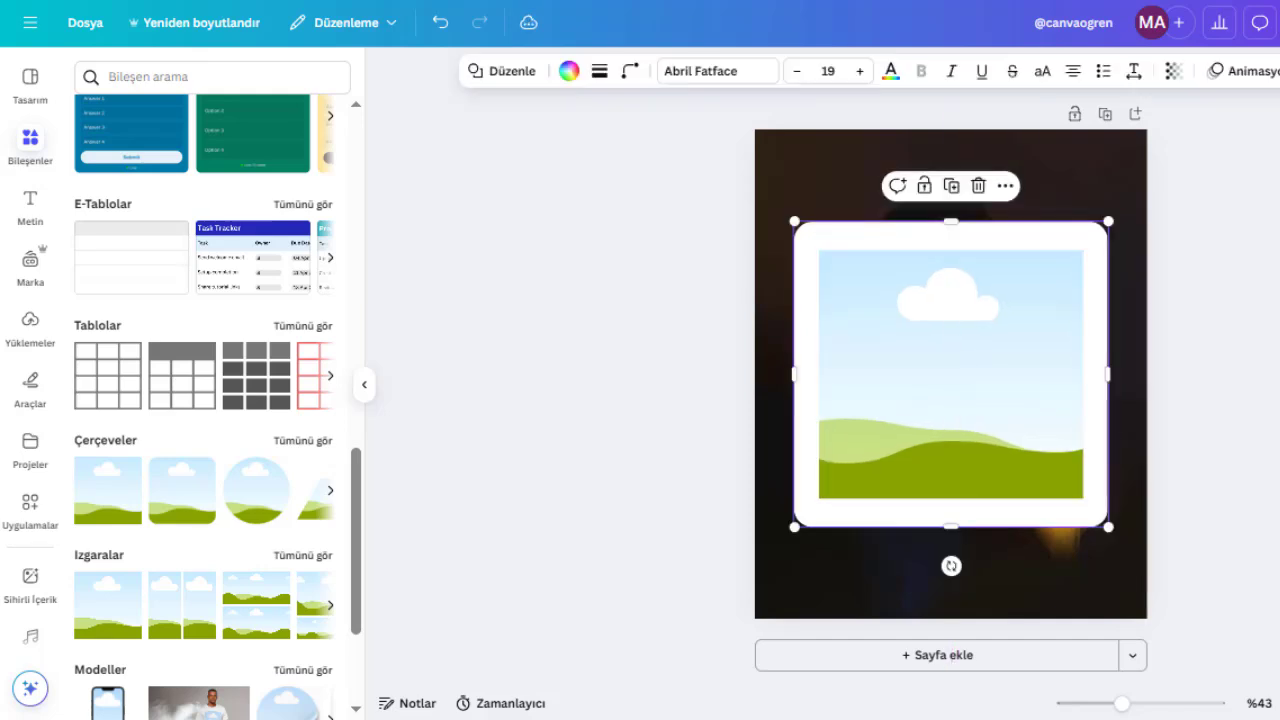
left_click(1205, 396)
Step: Reduce the corner rounding of the white card
left_click(806, 252)
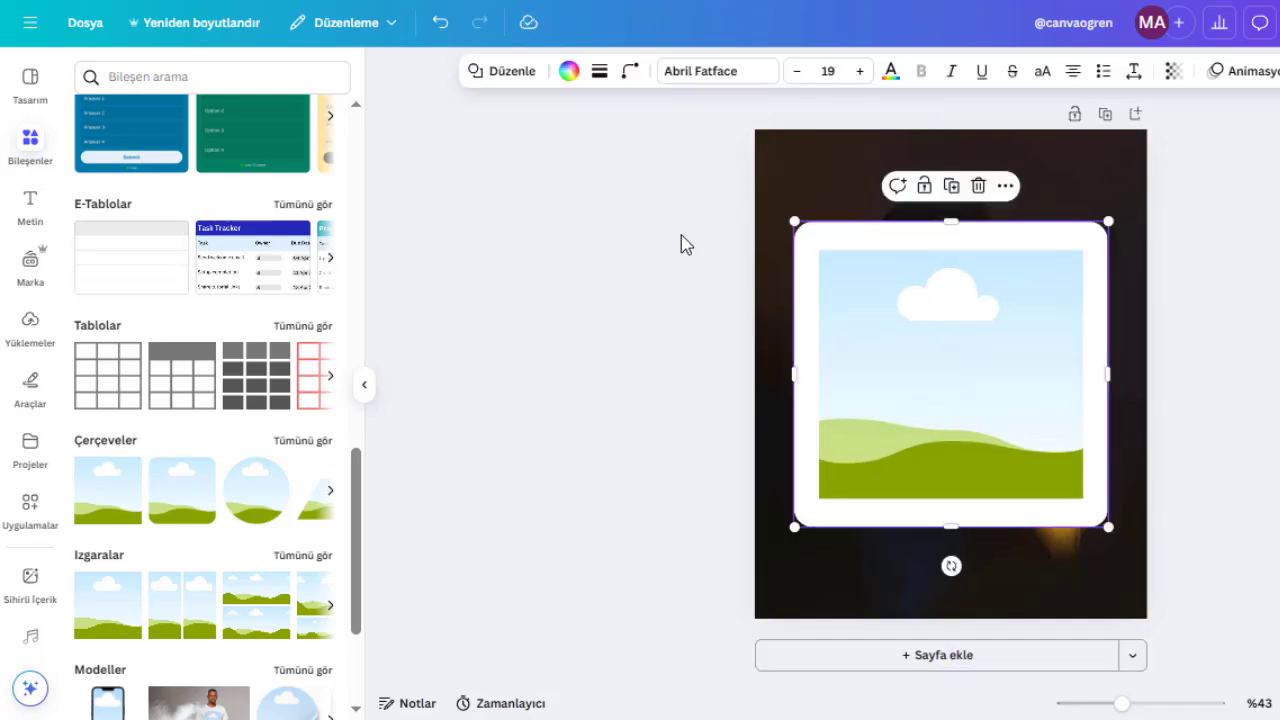
left_click(630, 72)
left_click_drag(614, 146, 586, 148)
key("Escape")
key("Escape")
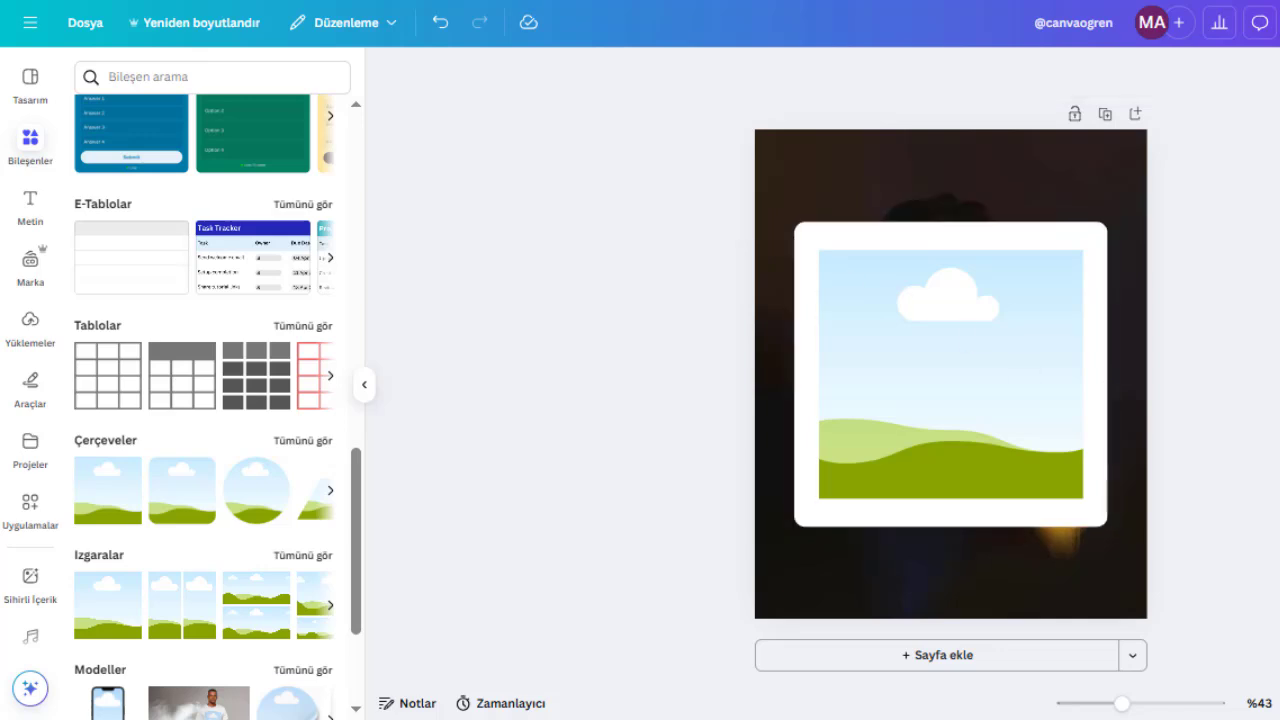
Step: Fill the square frame with a copy of the background portrait, shrink the framed photo and centre it on the white card
left_click(907, 170)
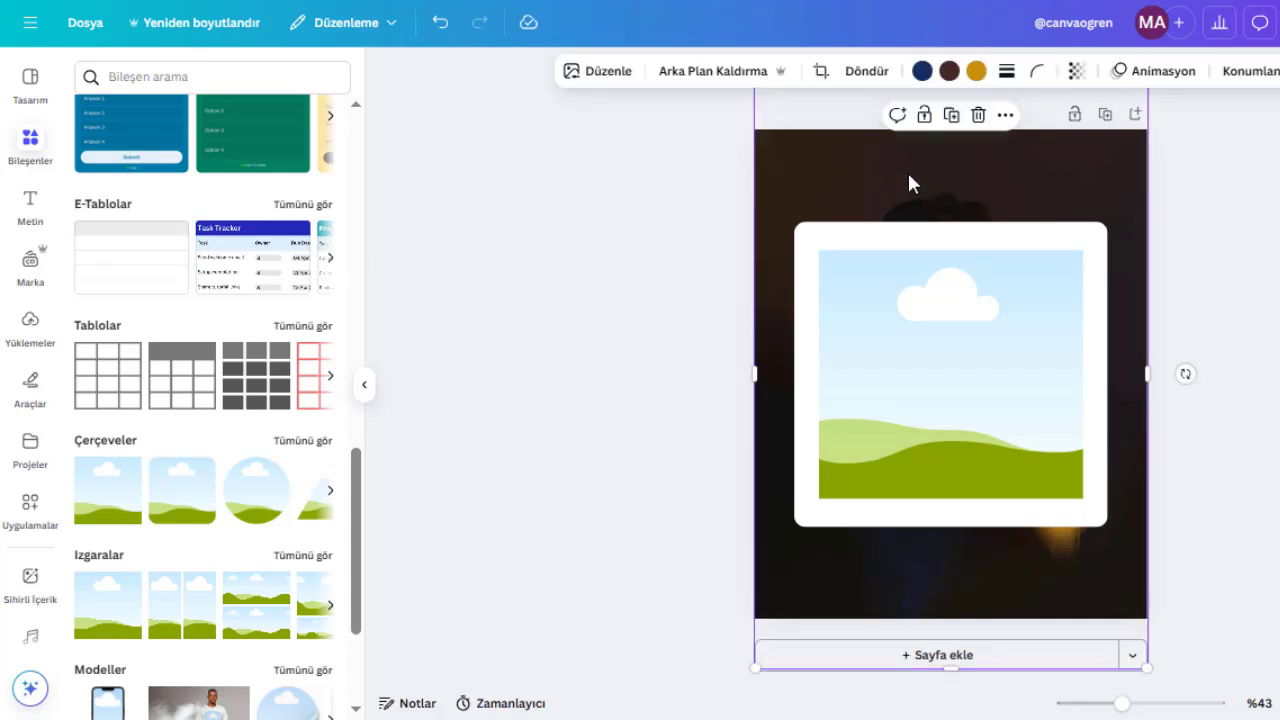
left_click_drag(929, 231, 947, 298)
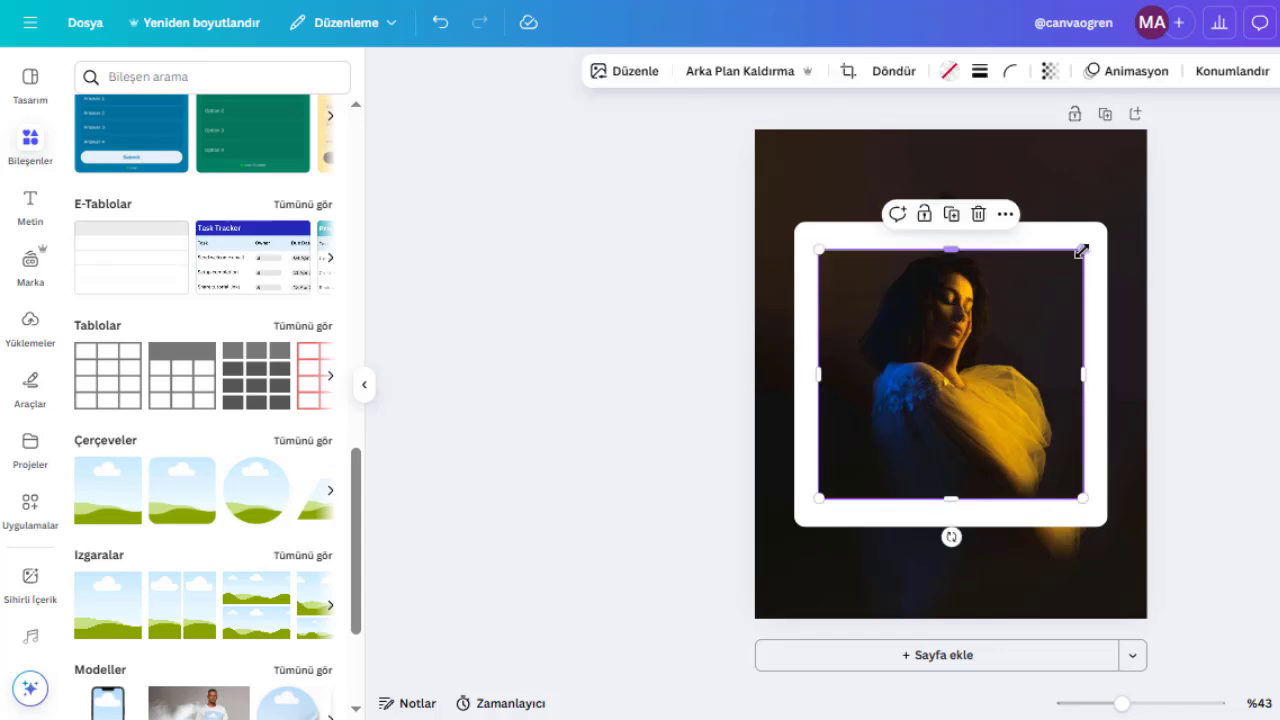
left_click_drag(1081, 252, 1034, 291)
left_click_drag(962, 358, 934, 349)
left_click(1250, 383)
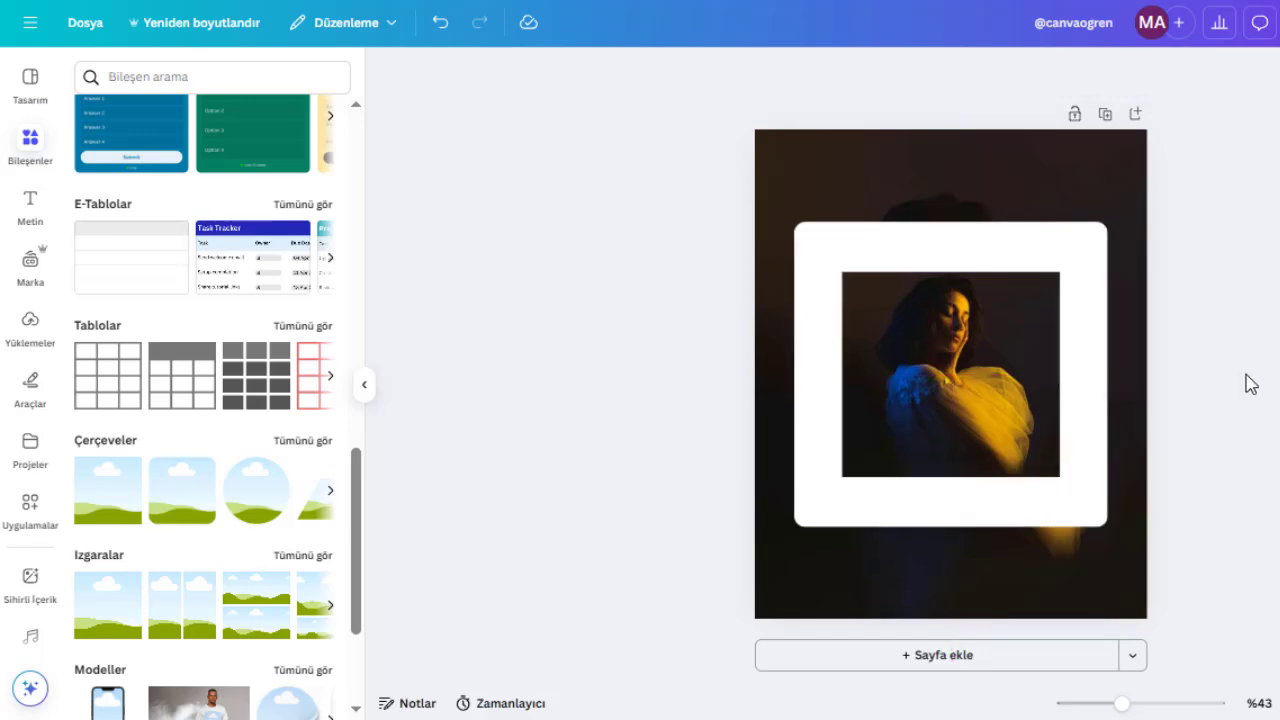
Step: Enlarge the framed portrait slightly and recentre it horizontally on the card, leaving a wider margin below it
left_click(925, 398)
left_click_drag(841, 475, 829, 488)
left_click(1052, 490)
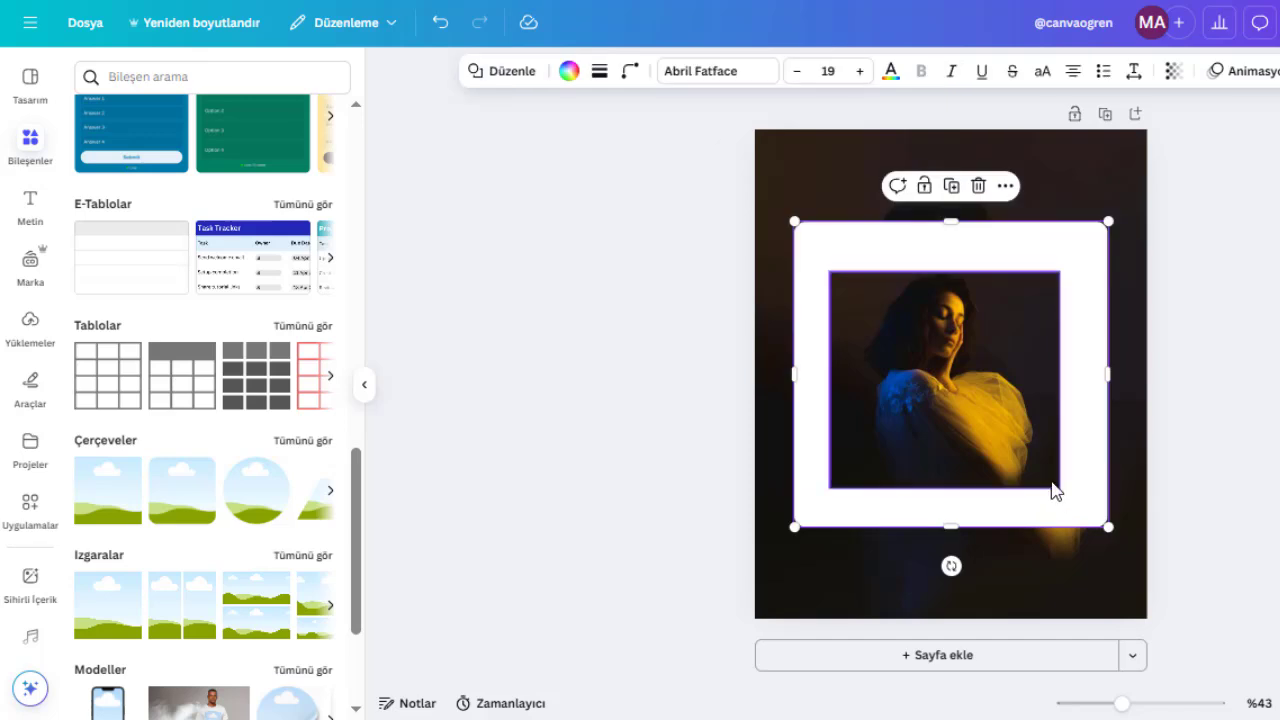
left_click(1052, 490)
left_click_drag(1060, 488, 1068, 501)
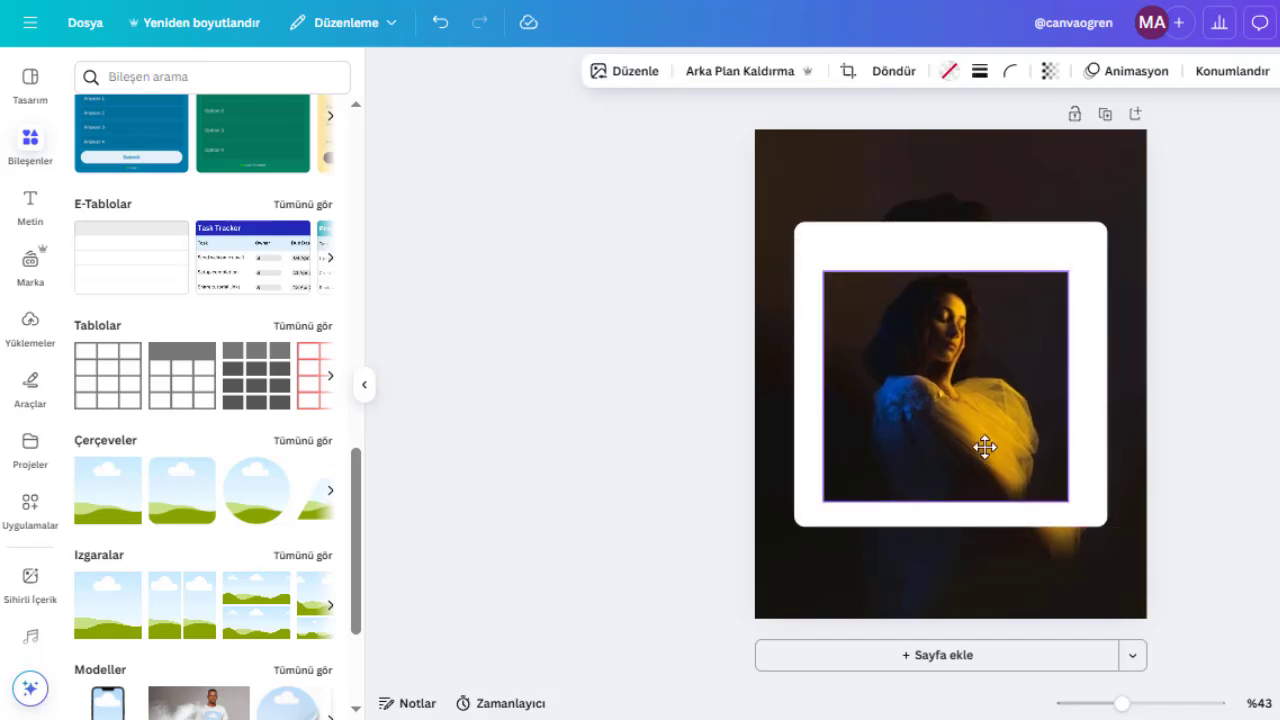
left_click_drag(985, 447, 988, 437)
Step: Extend the white card downwards and reposition the framed portrait so there is room above and below it
left_click(991, 496)
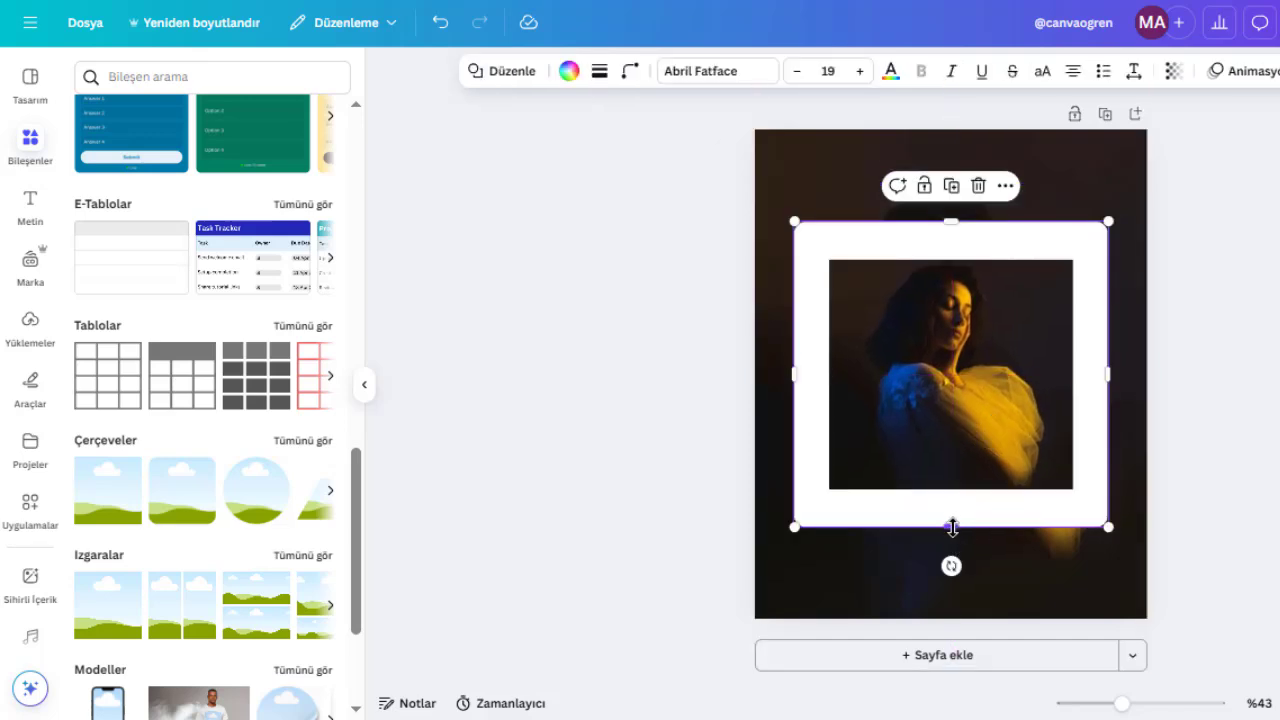
left_click_drag(952, 528, 952, 546)
left_click_drag(1014, 437, 1012, 434)
left_click(1266, 420)
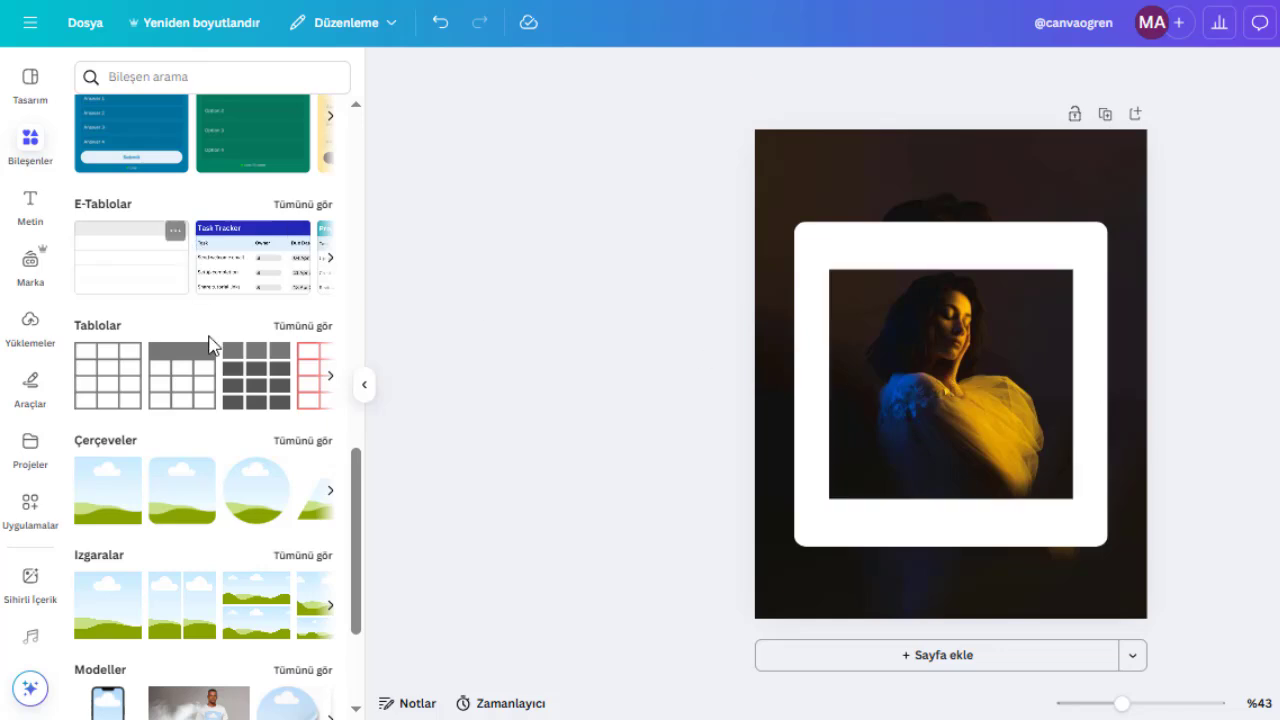
Step: Add a small circular frame above the portrait's upper-left corner as a profile picture and fill it with the portrait photo
left_click(256, 495)
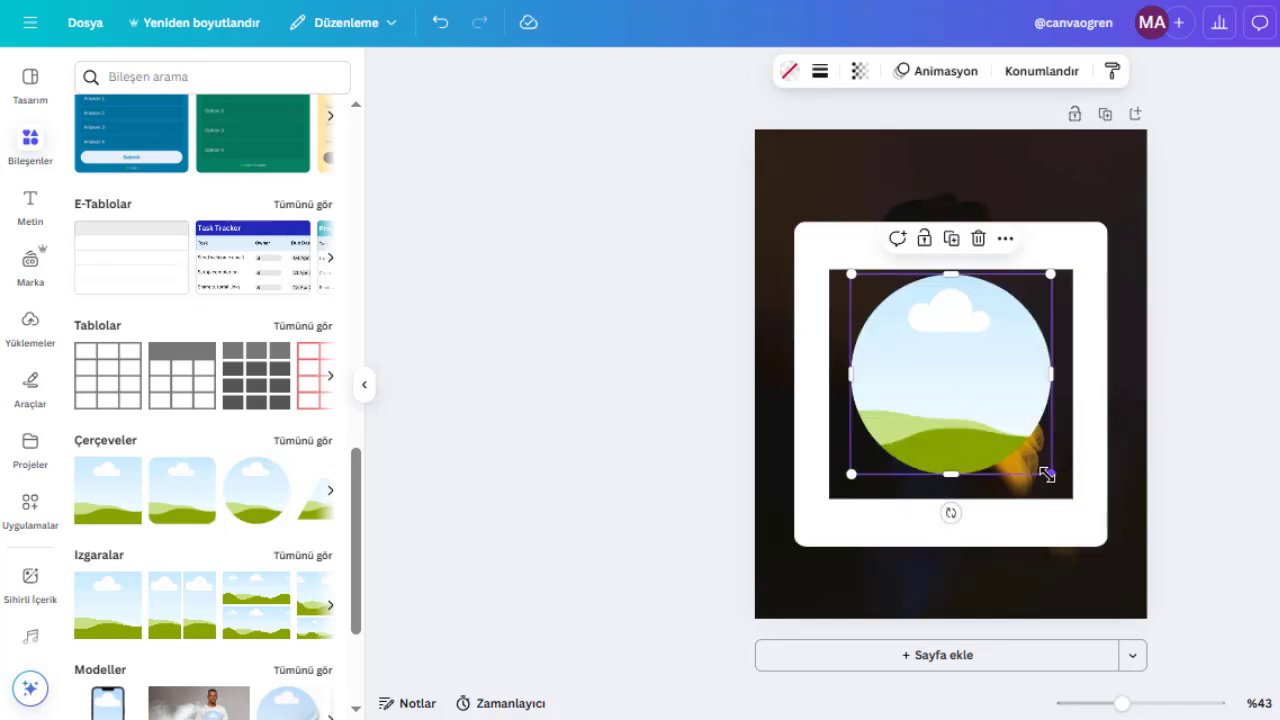
left_click_drag(1048, 472, 868, 230)
left_click(1008, 182)
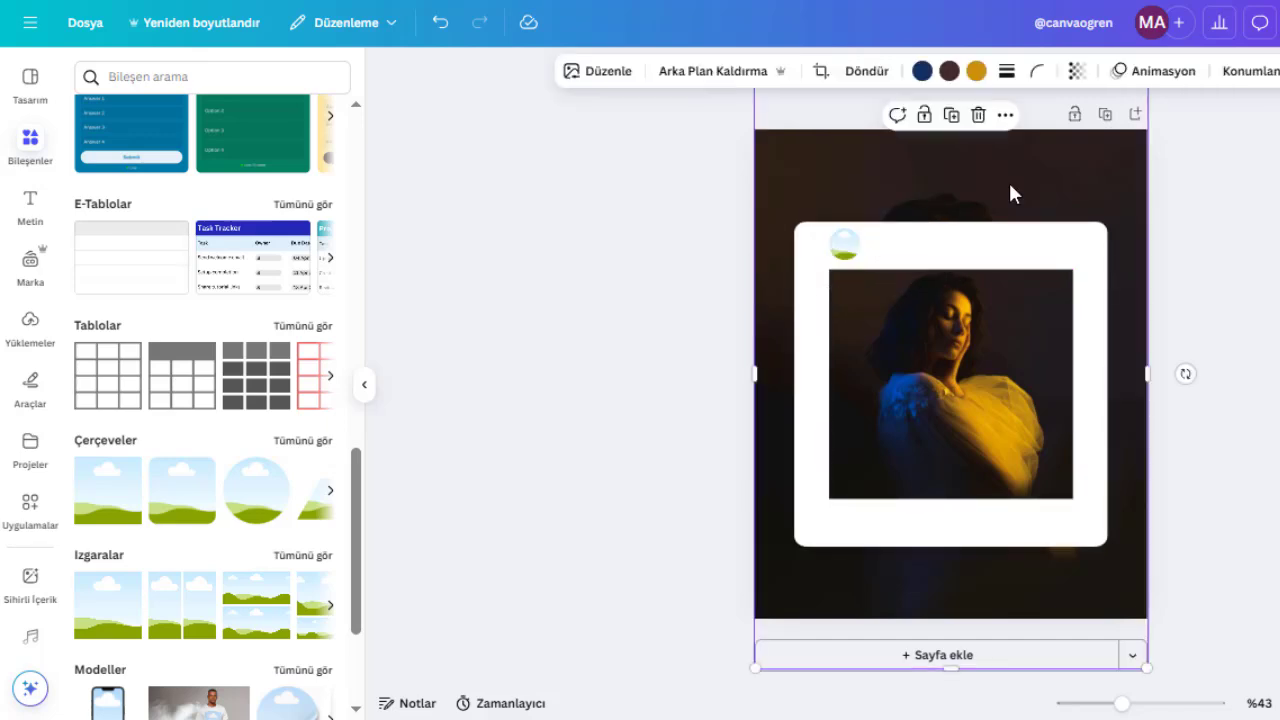
left_click_drag(1008, 193, 845, 244)
scroll(1000, 240, "up", 5)
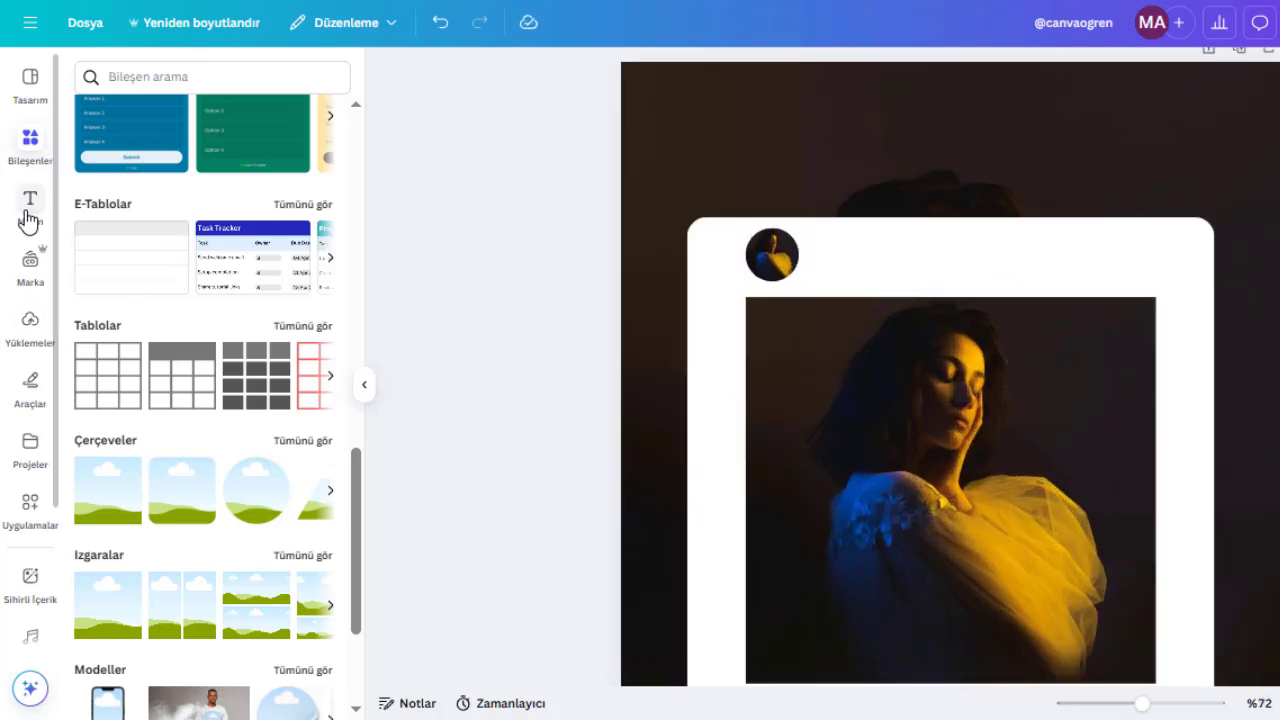
left_click(30, 205)
left_click(190, 316)
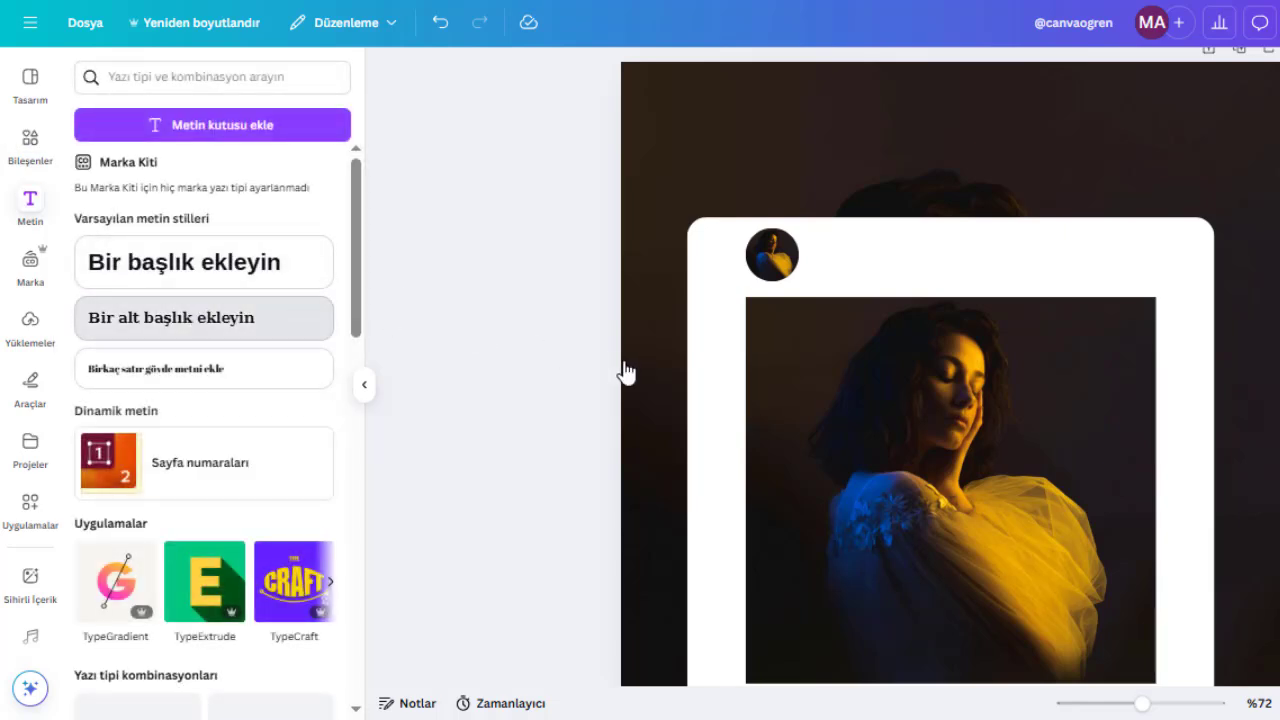
type("@")
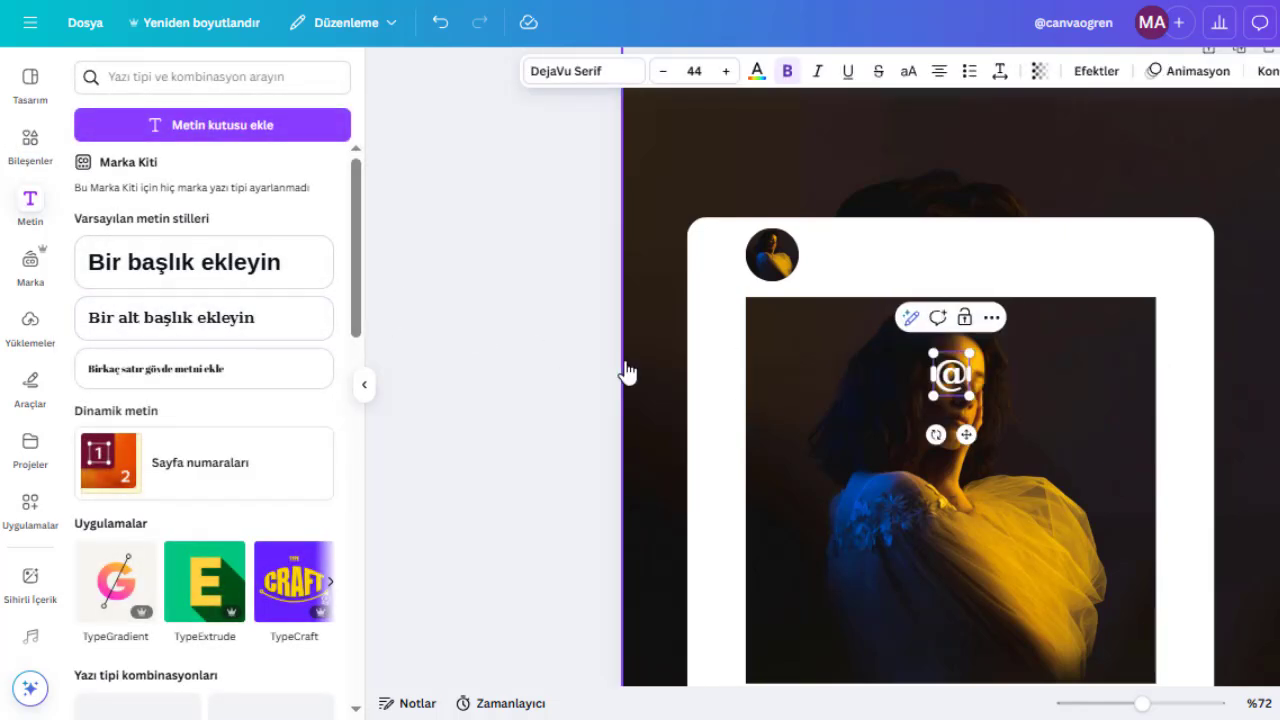
type("canva")
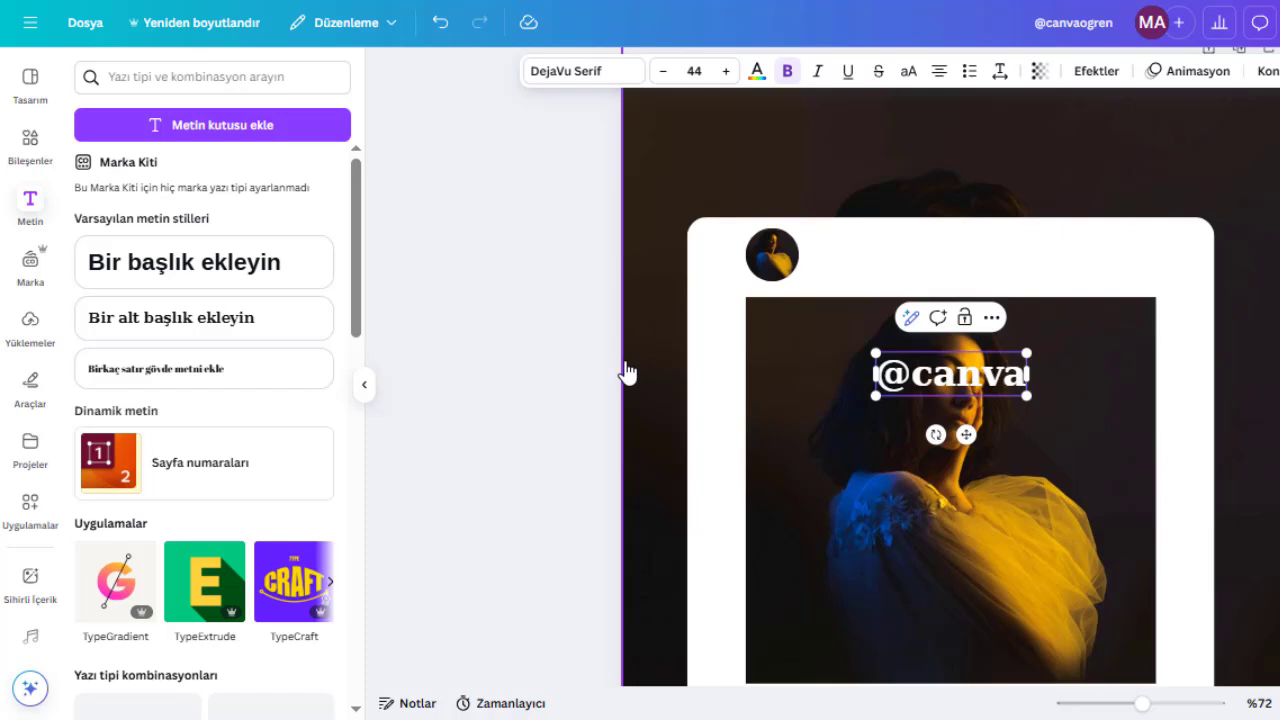
type("ogren")
key("Escape")
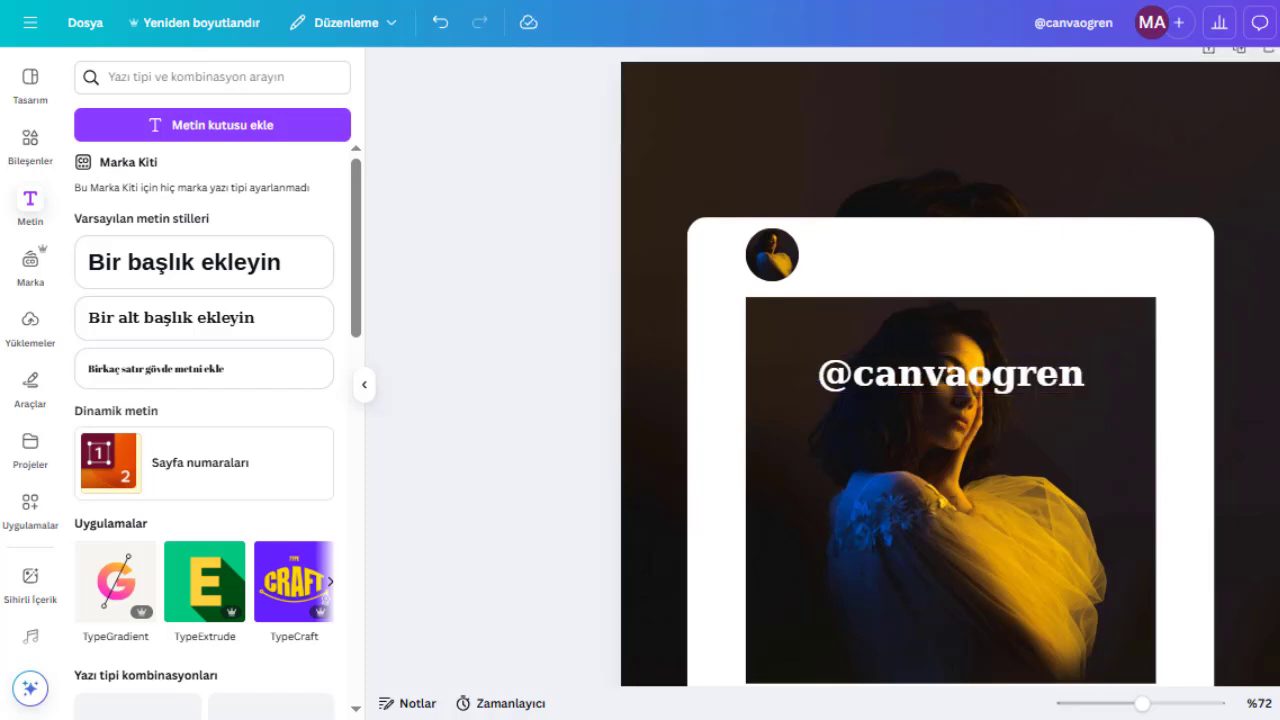
left_click(1034, 390)
left_click(568, 75)
left_click(239, 165)
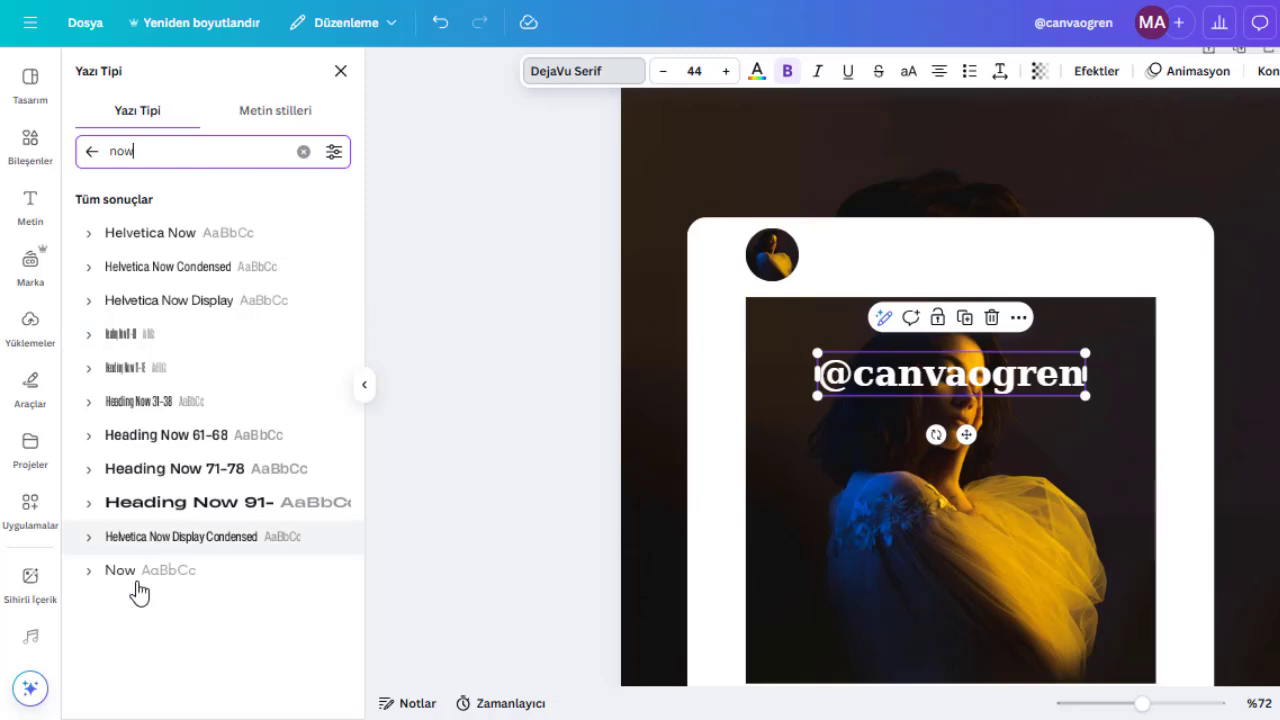
left_click(134, 576)
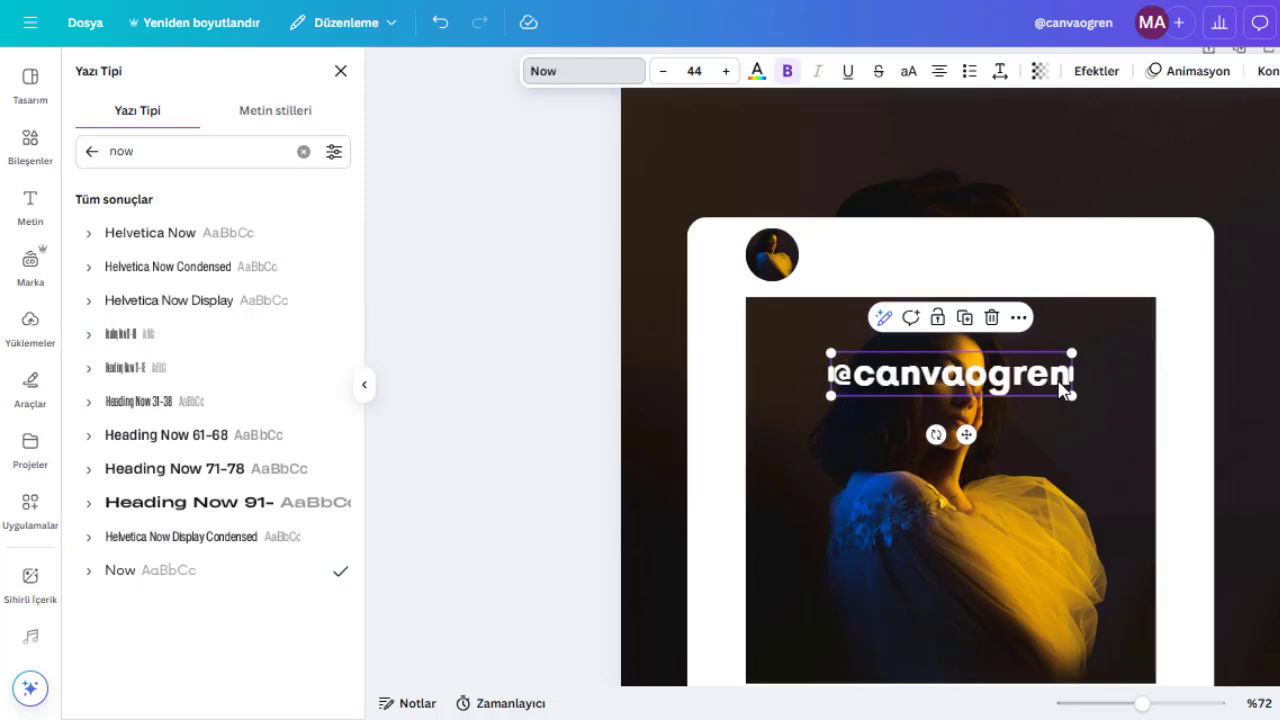
left_click_drag(1066, 394, 881, 307)
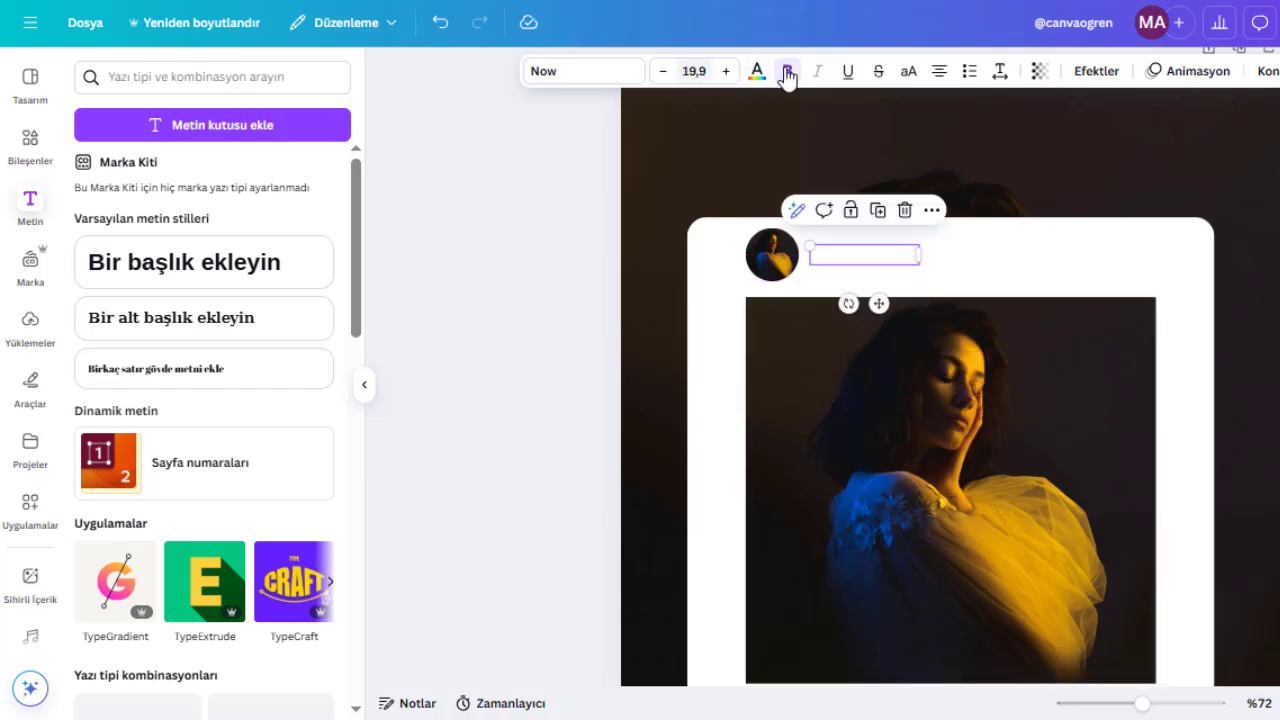
left_click(131, 199)
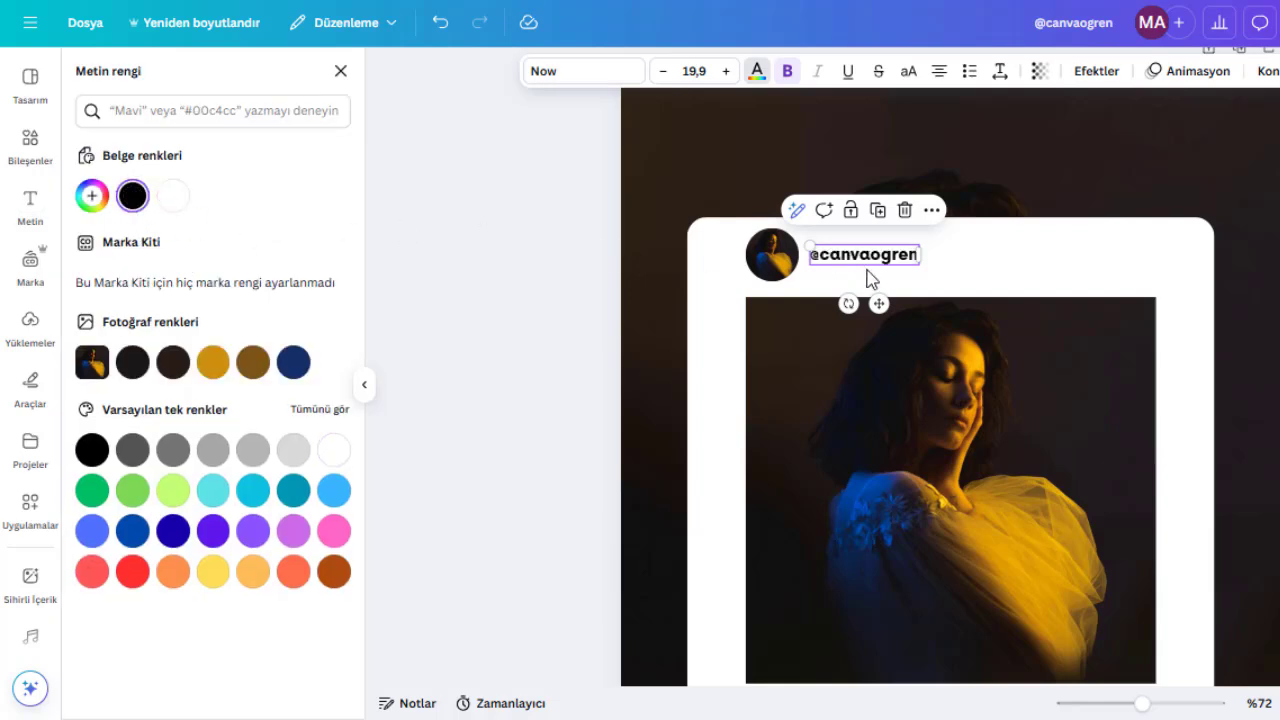
mouse_move(872, 262)
left_mouse_down()
mouse_move(800, 242)
mouse_move(867, 257)
left_mouse_up()
key("Escape")
key("Escape")
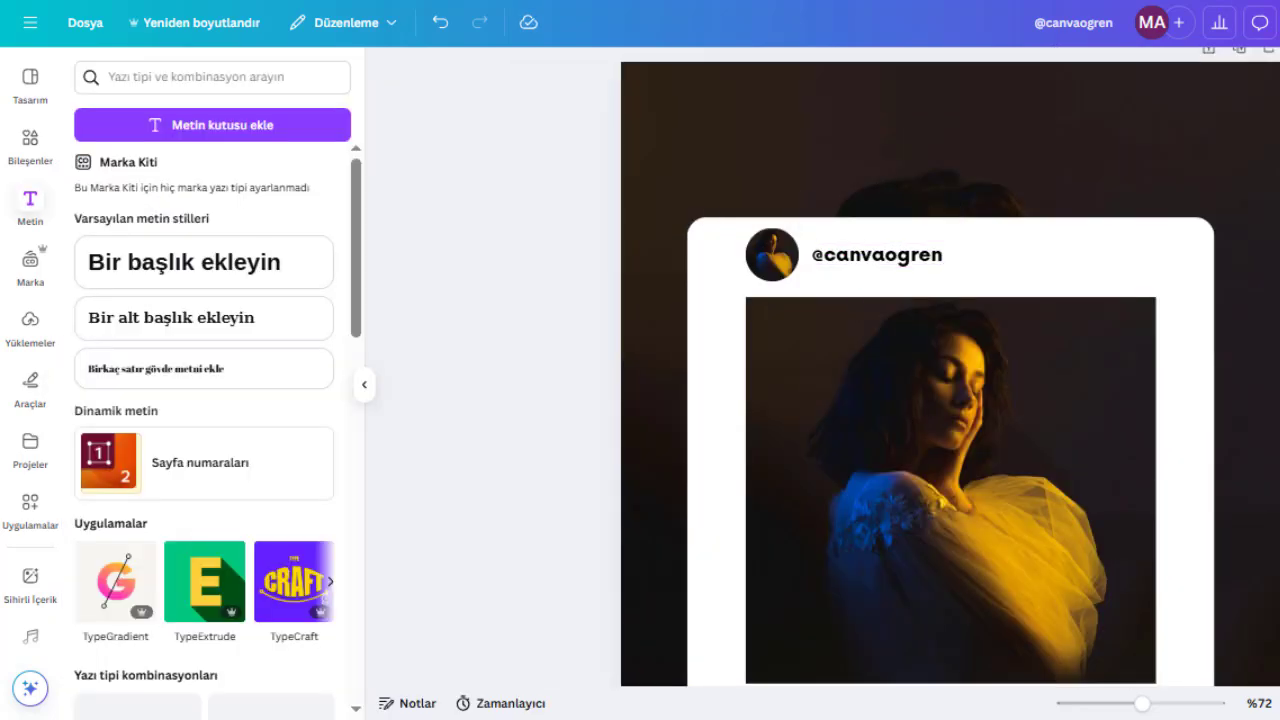
Step: Duplicate the username text, place the copy above the photo's upper-right corner and replace its wording with "..."
left_click(889, 266)
key("ctrl+d")
left_click_drag(889, 268, 1098, 258)
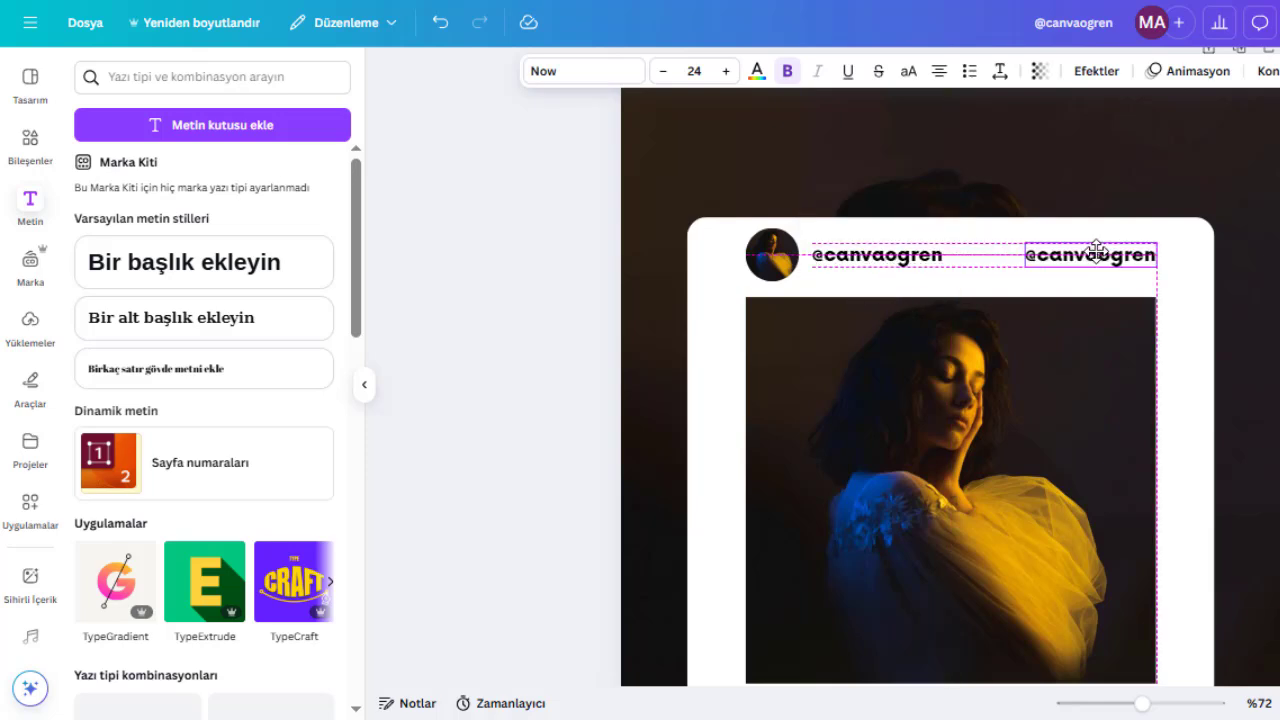
double_click(1100, 258)
key("BackSpace")
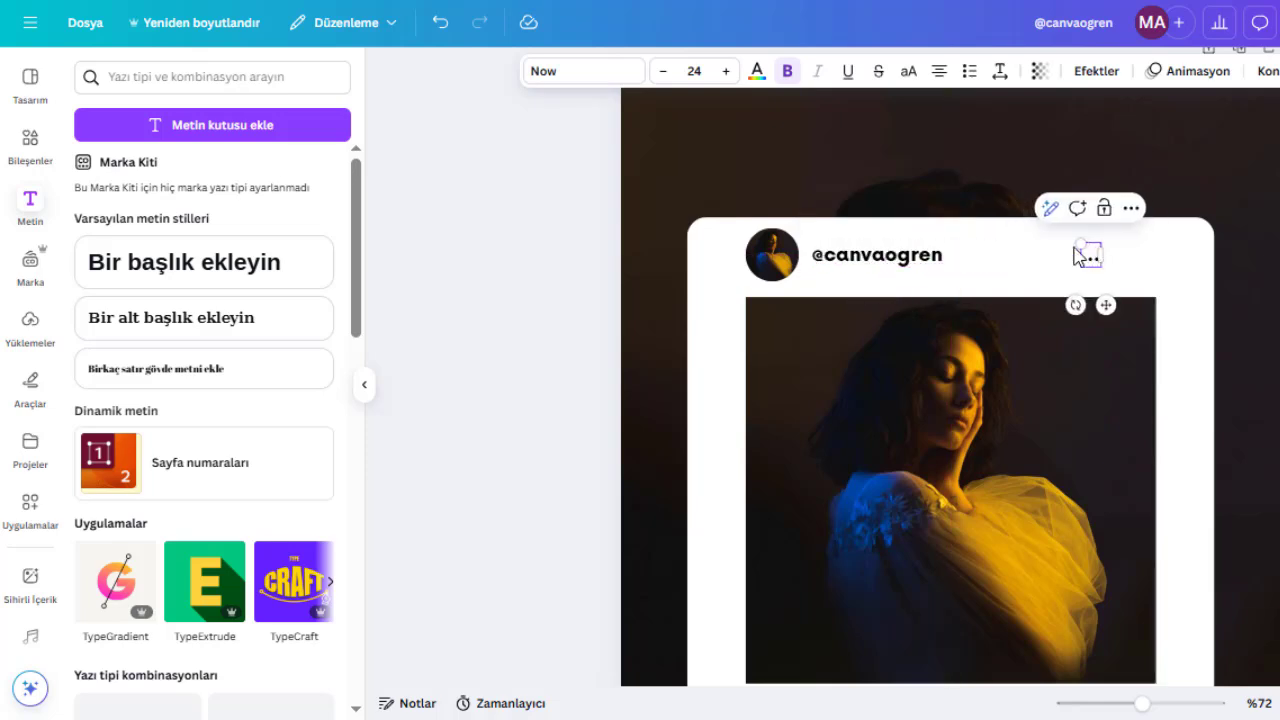
type("...")
Step: Enlarge the three-dot text to size 45.2 and align it with the photo's right edge, level with the username
left_click_drag(1076, 244, 1127, 265)
key("Escape")
left_click_drag(1100, 220, 1126, 255)
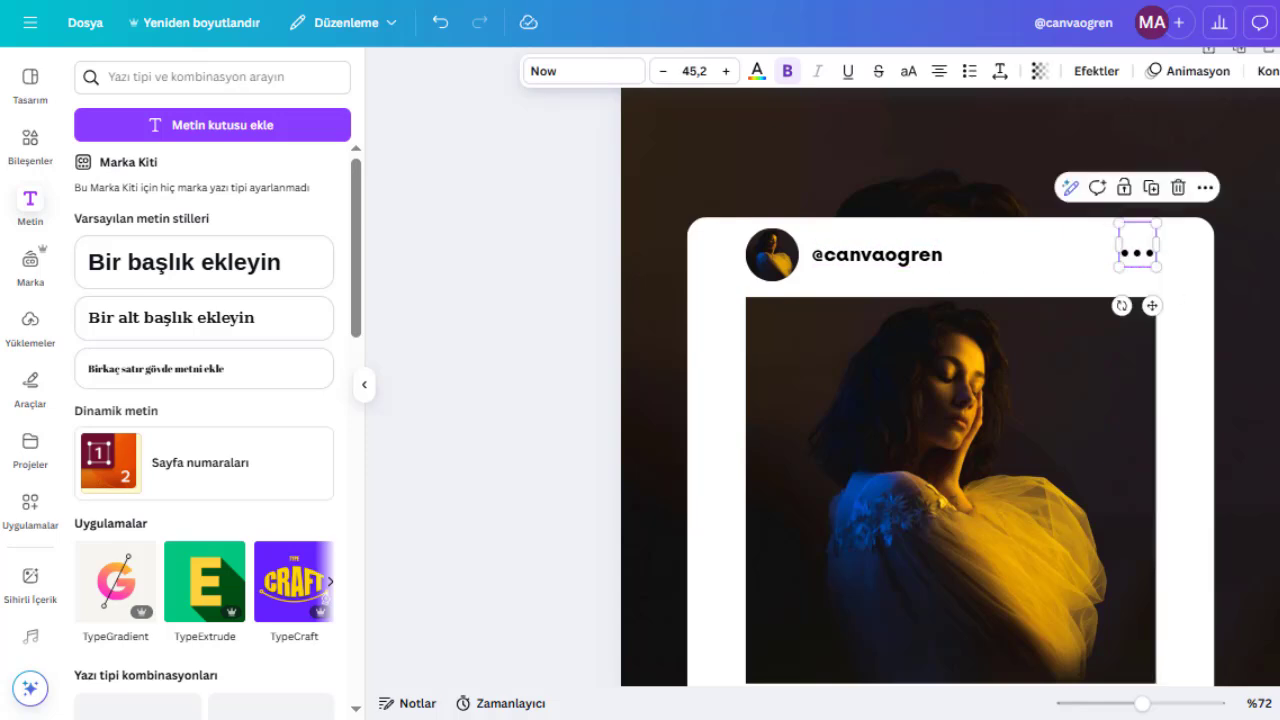
key("Escape")
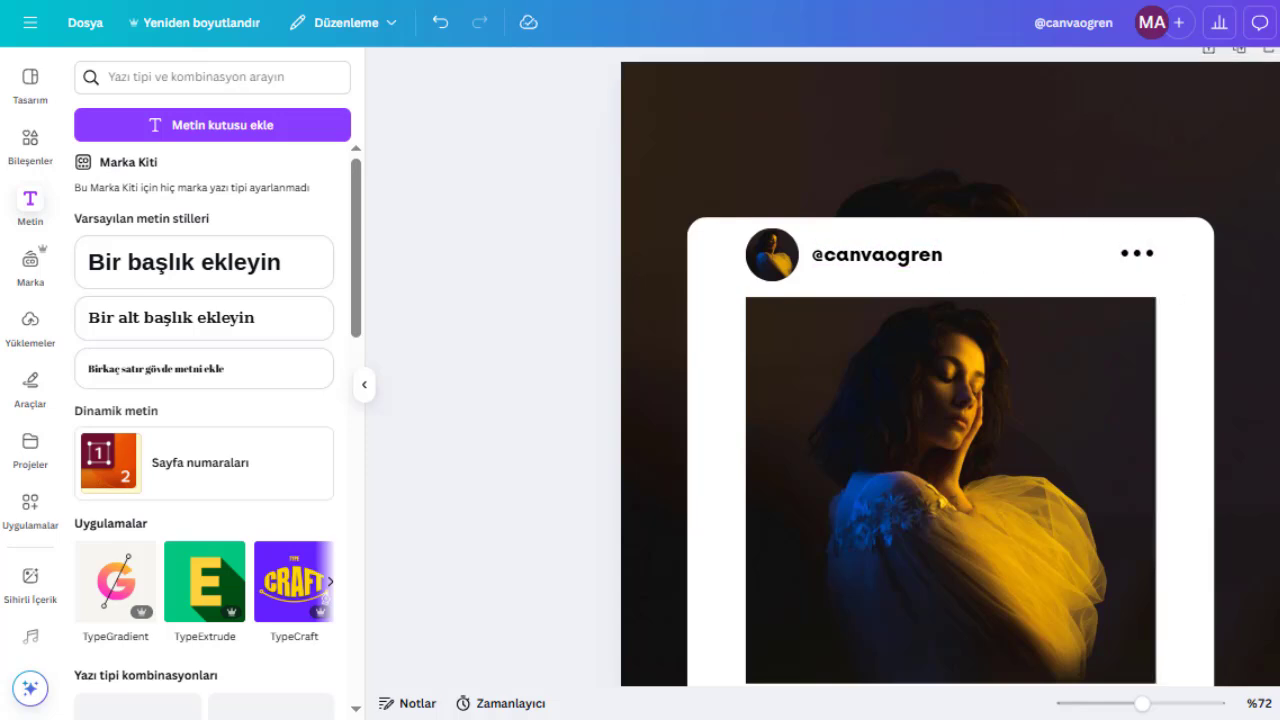
Step: Search the elements for "instagram like" and browse all matching graphics
scroll(950, 367, "down", 3)
scroll(950, 360, "down", 2)
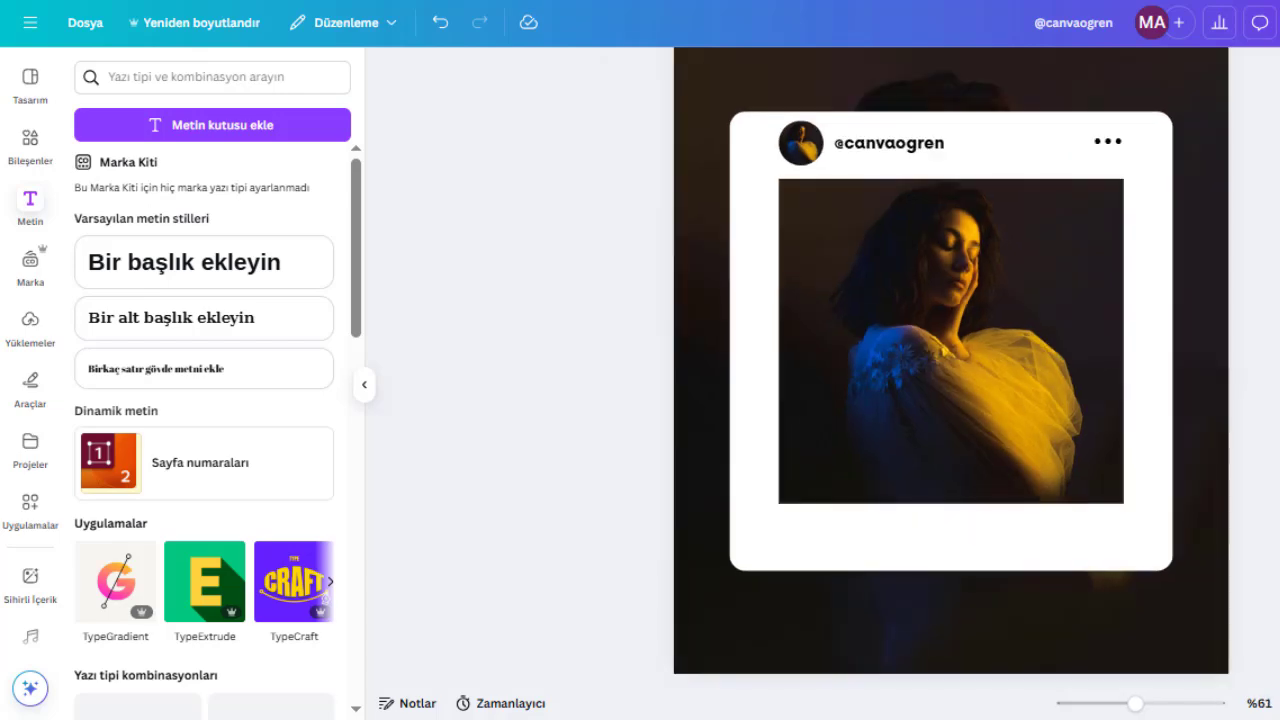
left_click(27, 168)
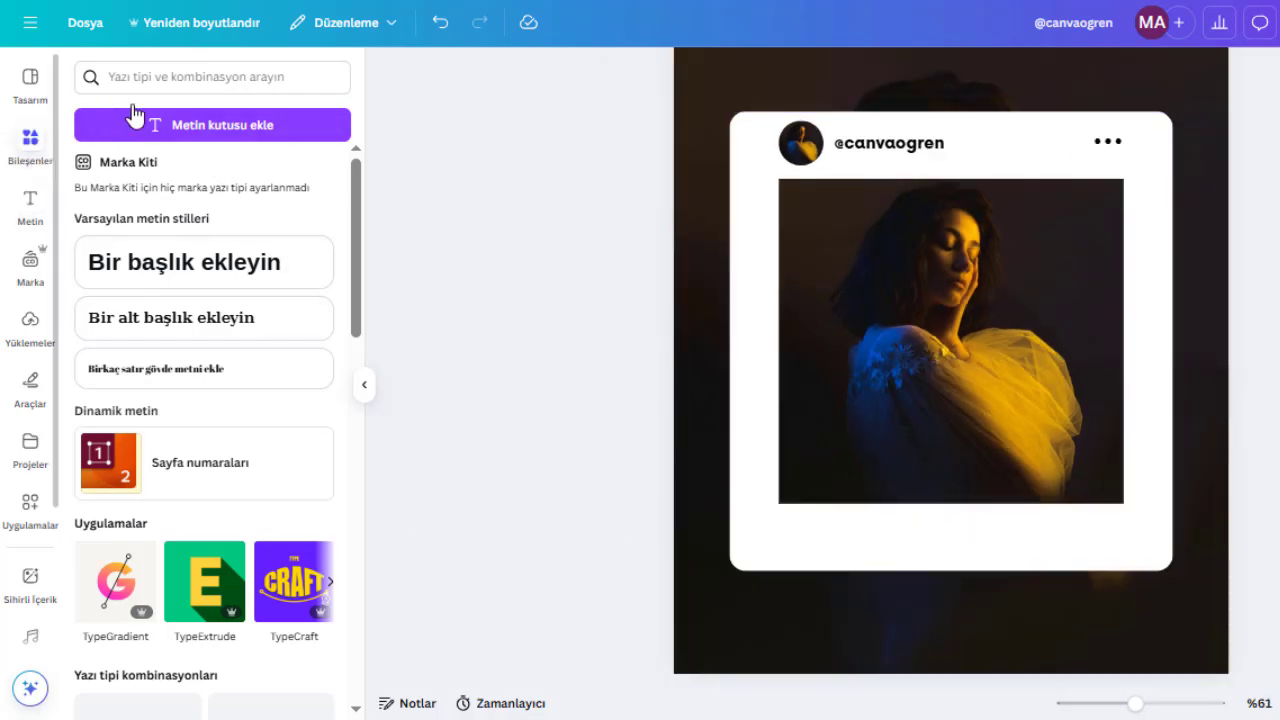
left_click(157, 79)
type("i")
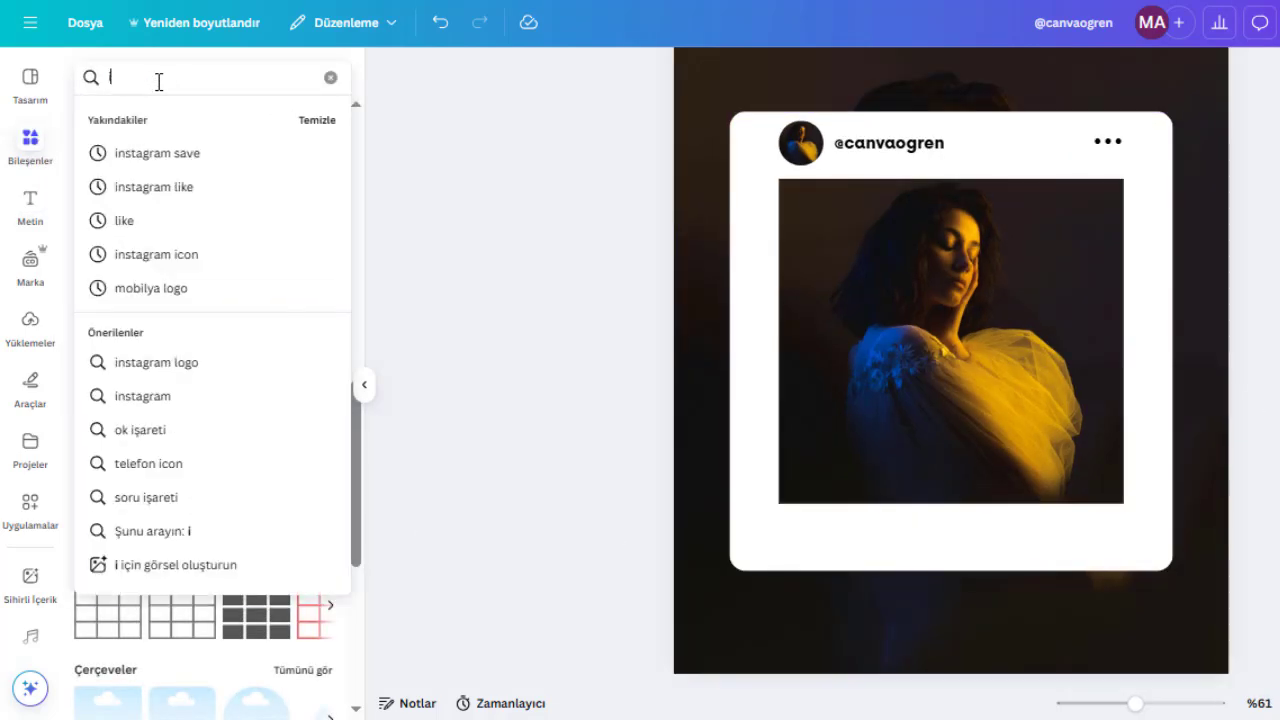
type("nstagram")
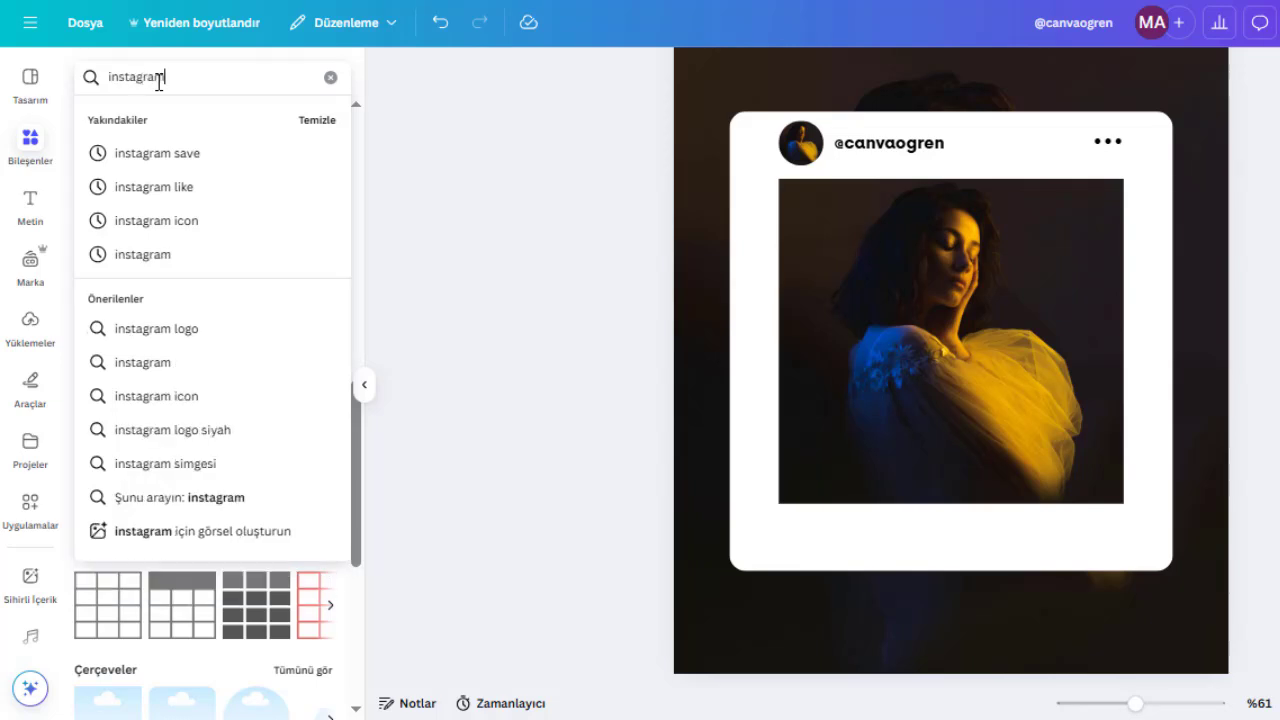
type(" like")
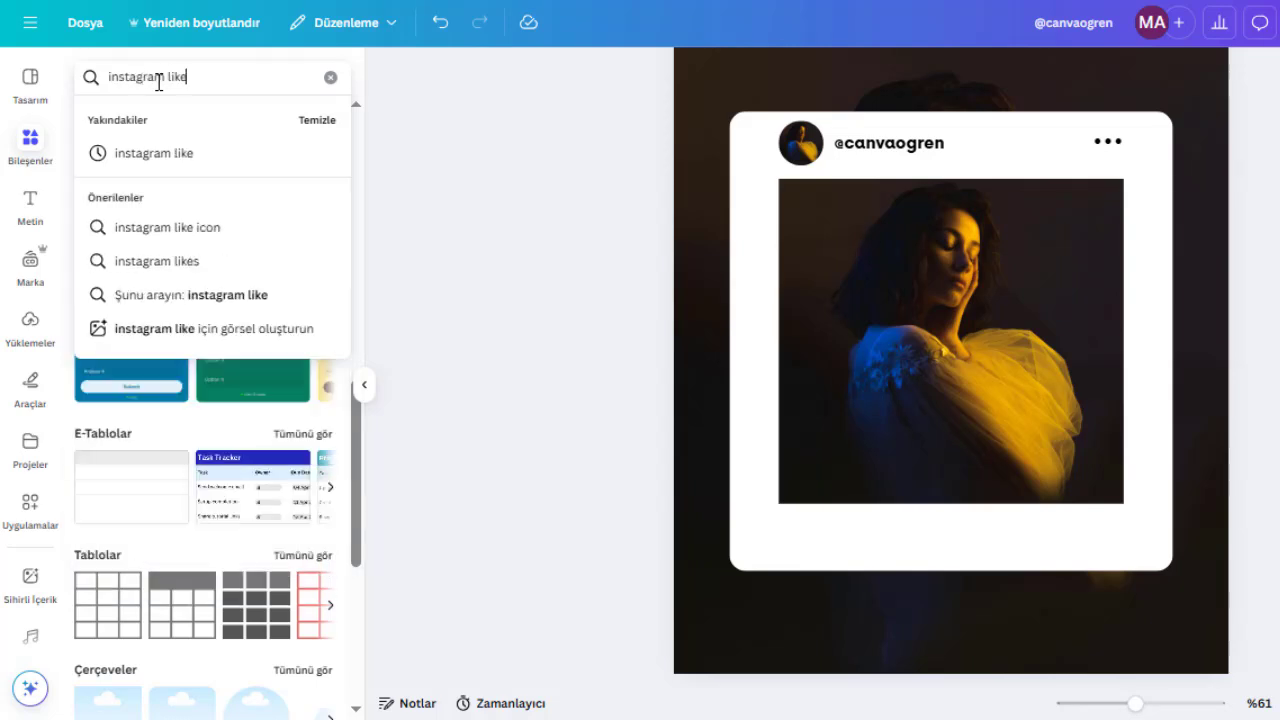
key("Return")
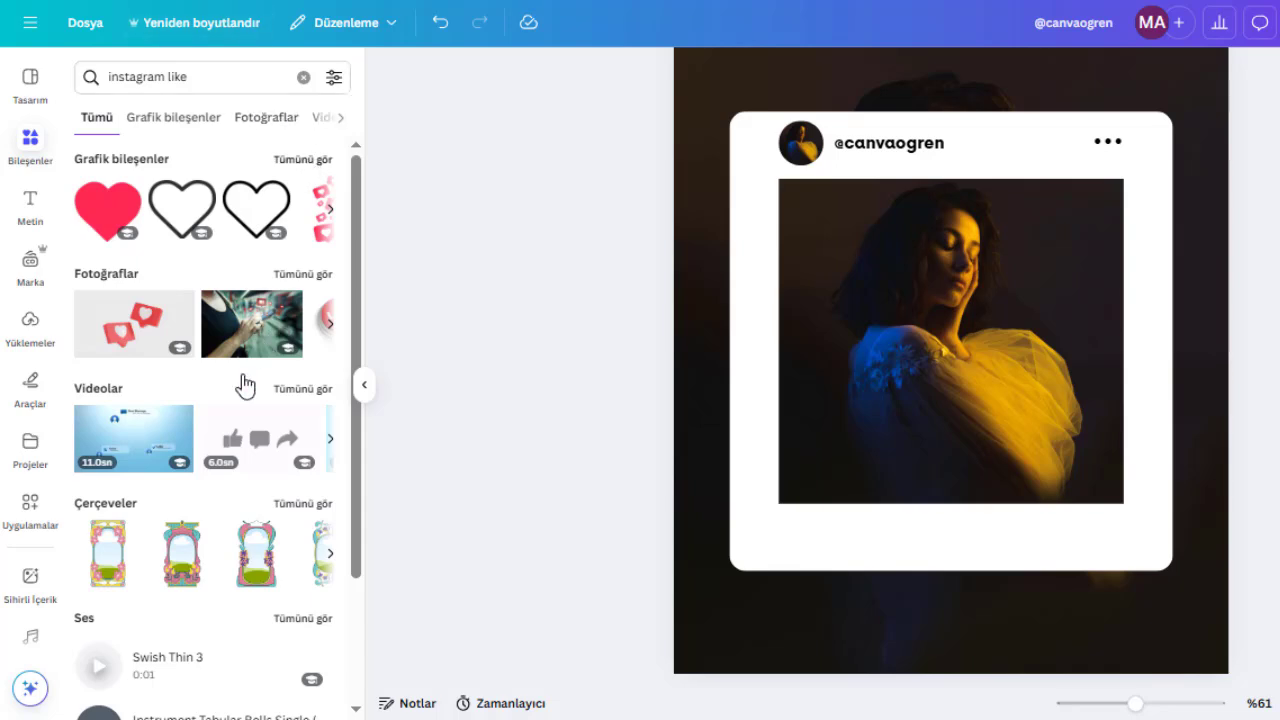
left_click(303, 159)
scroll(273, 318, "down", 2)
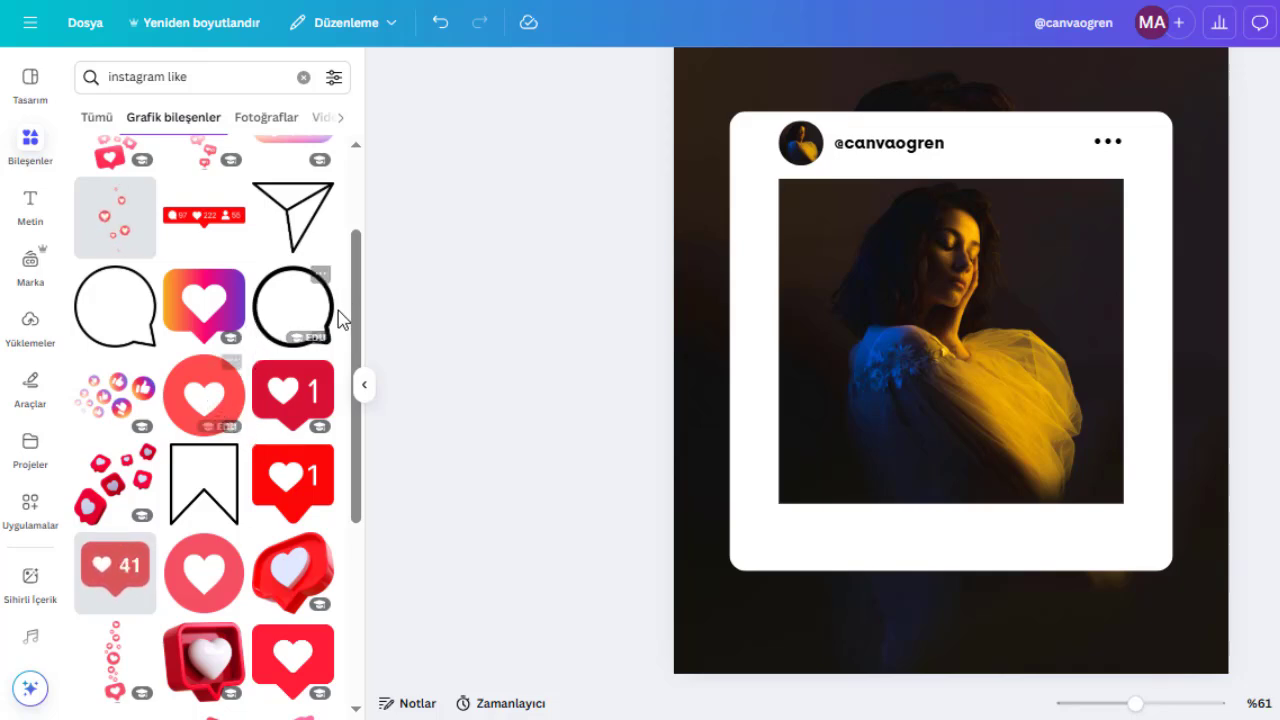
scroll(360, 310, "up", 2)
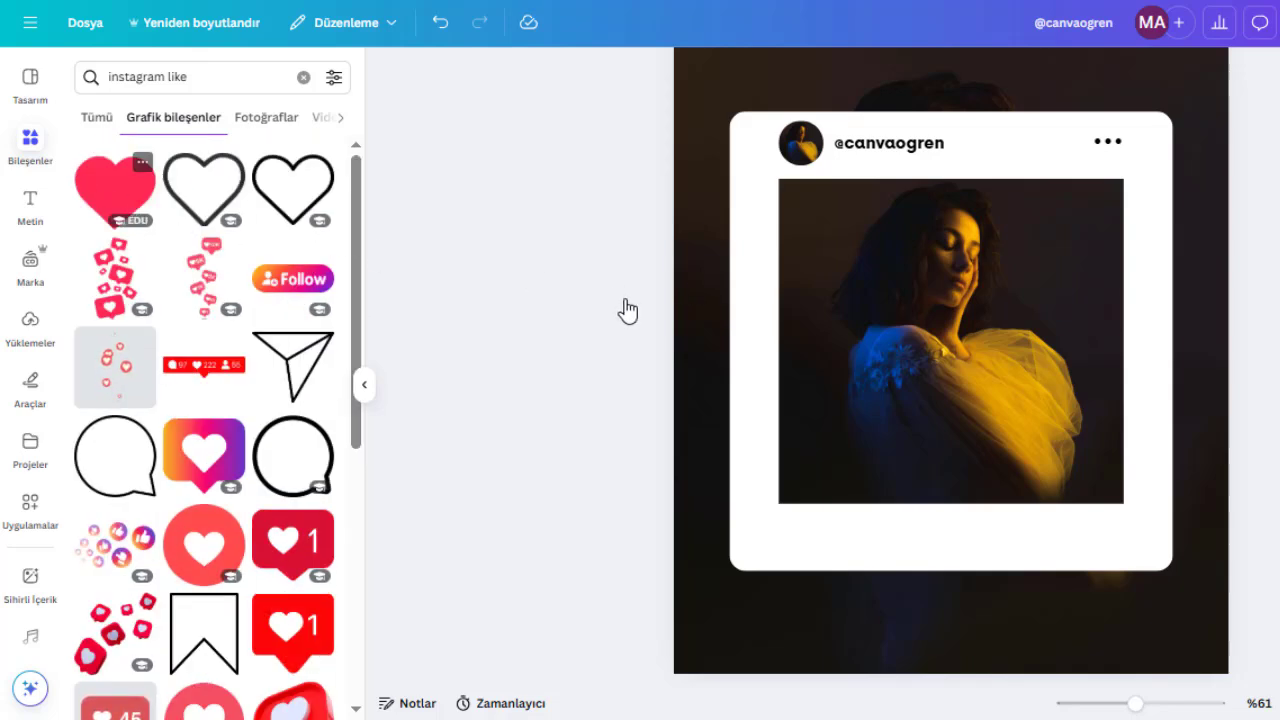
Step: Add the solid red heart graphic, shrink it to icon size and place it just below the photo's lower-left corner
left_click(113, 188)
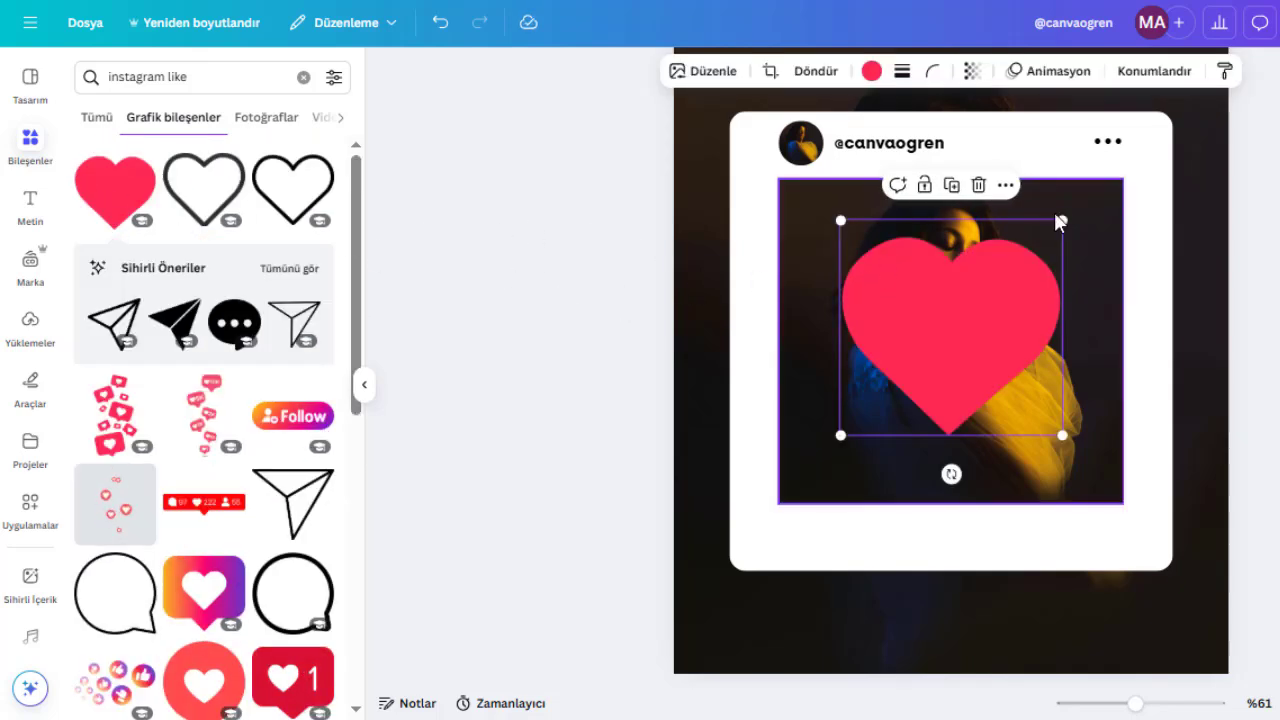
left_click_drag(1062, 216, 817, 533)
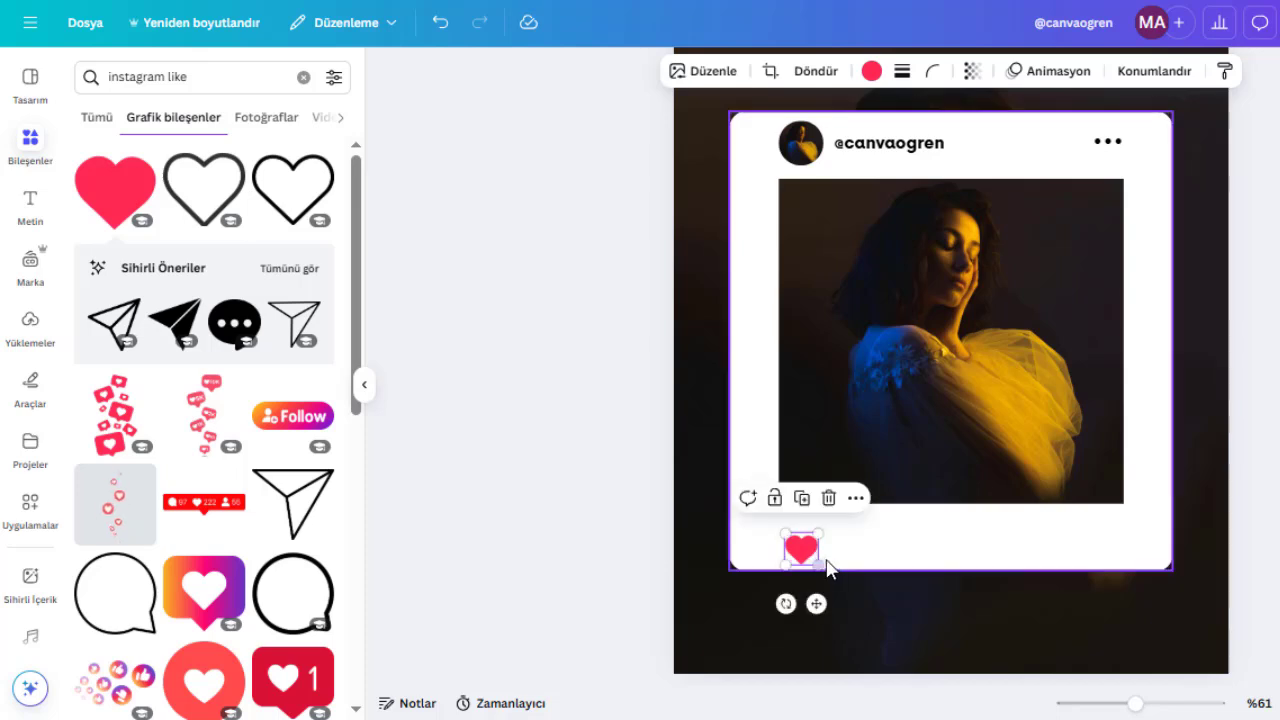
scroll(750, 548, "up", 5)
left_click_drag(688, 535, 677, 506)
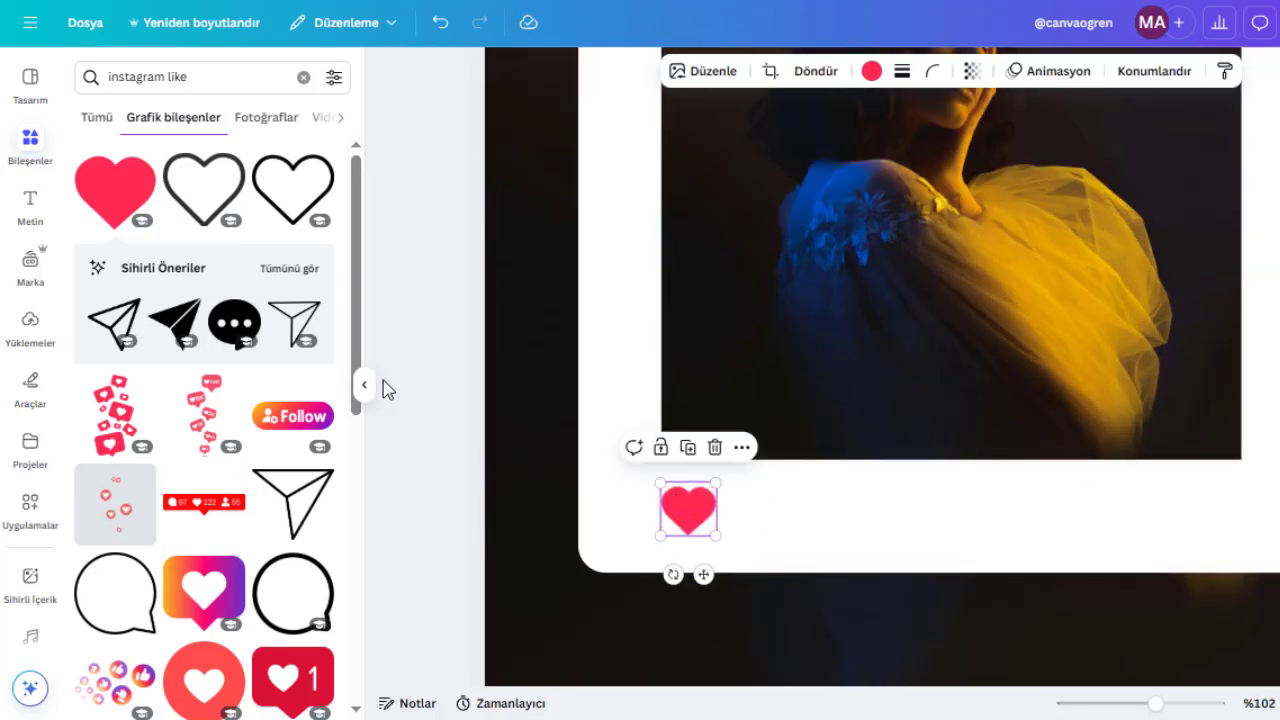
Step: Add the thick outlined round speech bubble, shrink it to the heart's height and place it to the heart's right
left_click(295, 598)
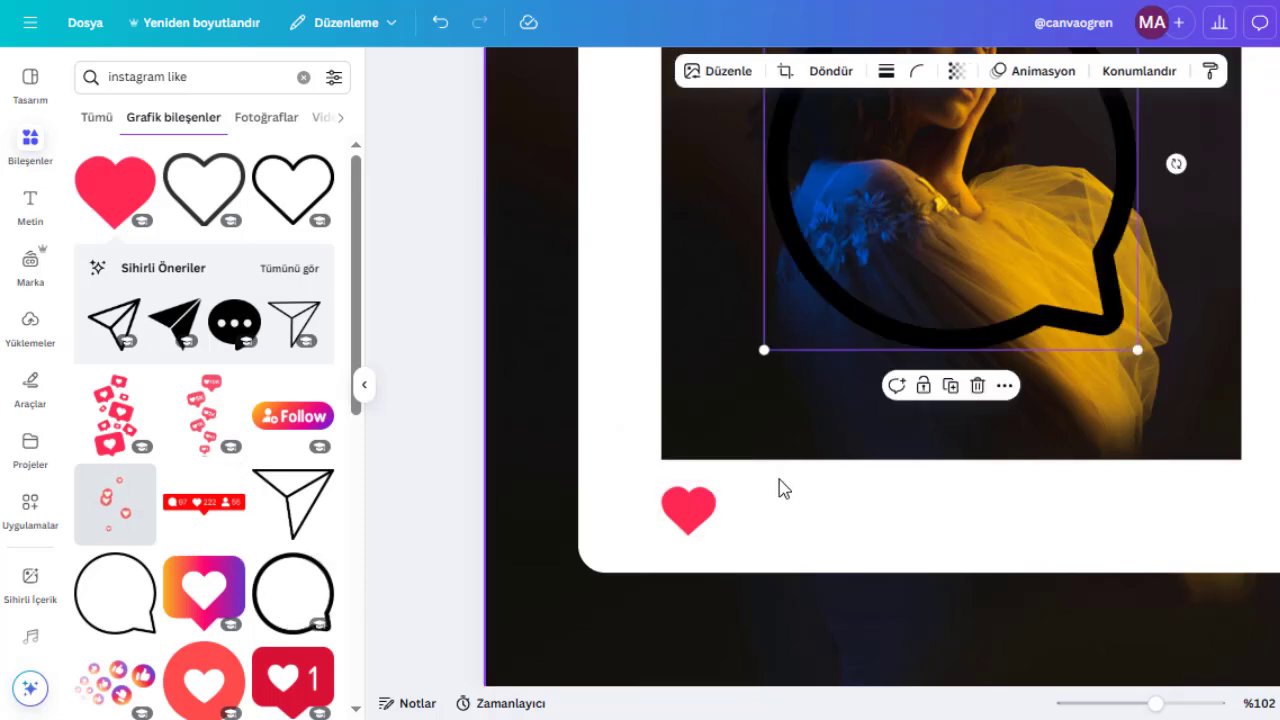
left_click_drag(954, 345, 954, 485)
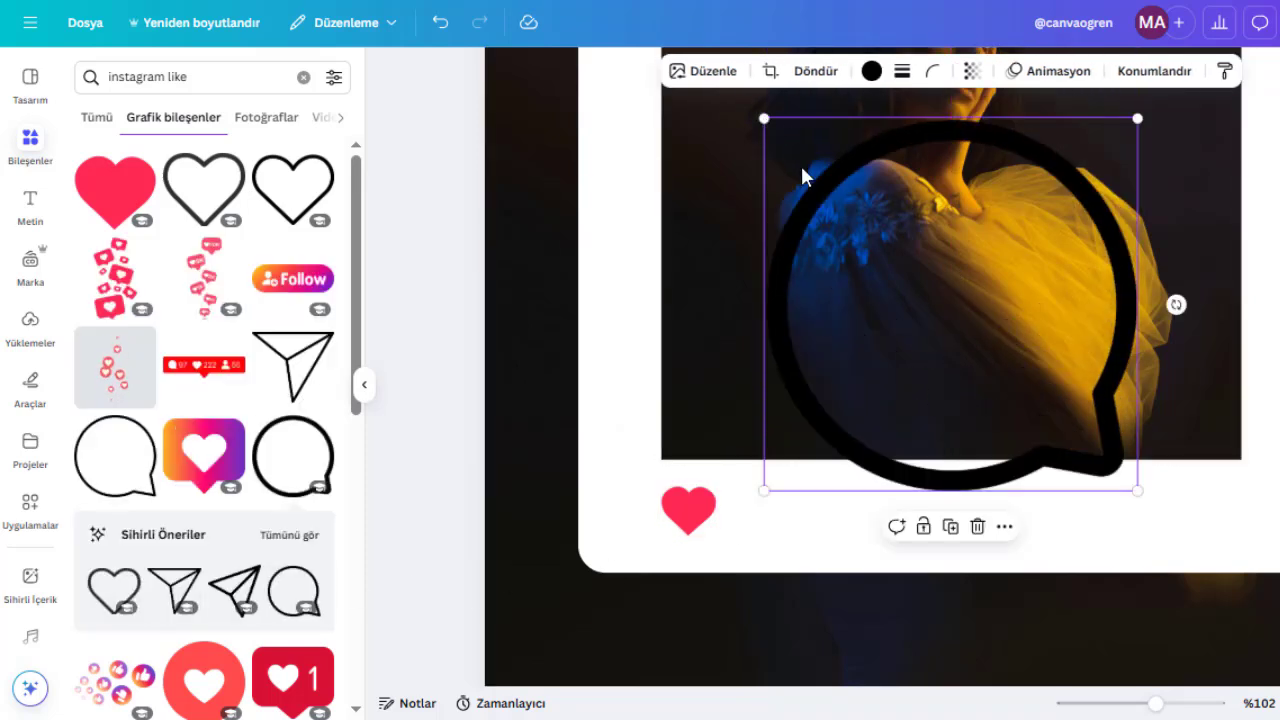
left_click_drag(764, 118, 1101, 425)
left_click_drag(1105, 460, 743, 479)
left_click_drag(777, 521, 769, 513)
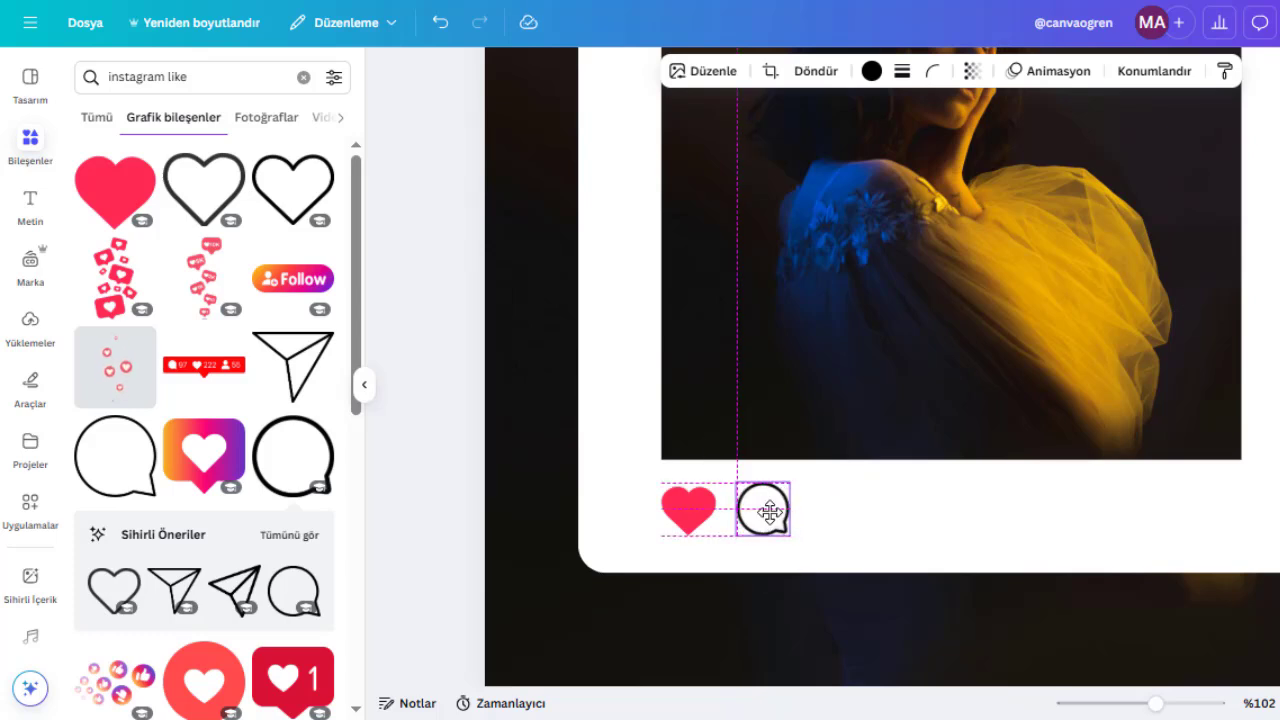
Step: Add the outlined paper plane graphic, shrink it to match the other icons and line it up right of the speech bubble
left_click(872, 526)
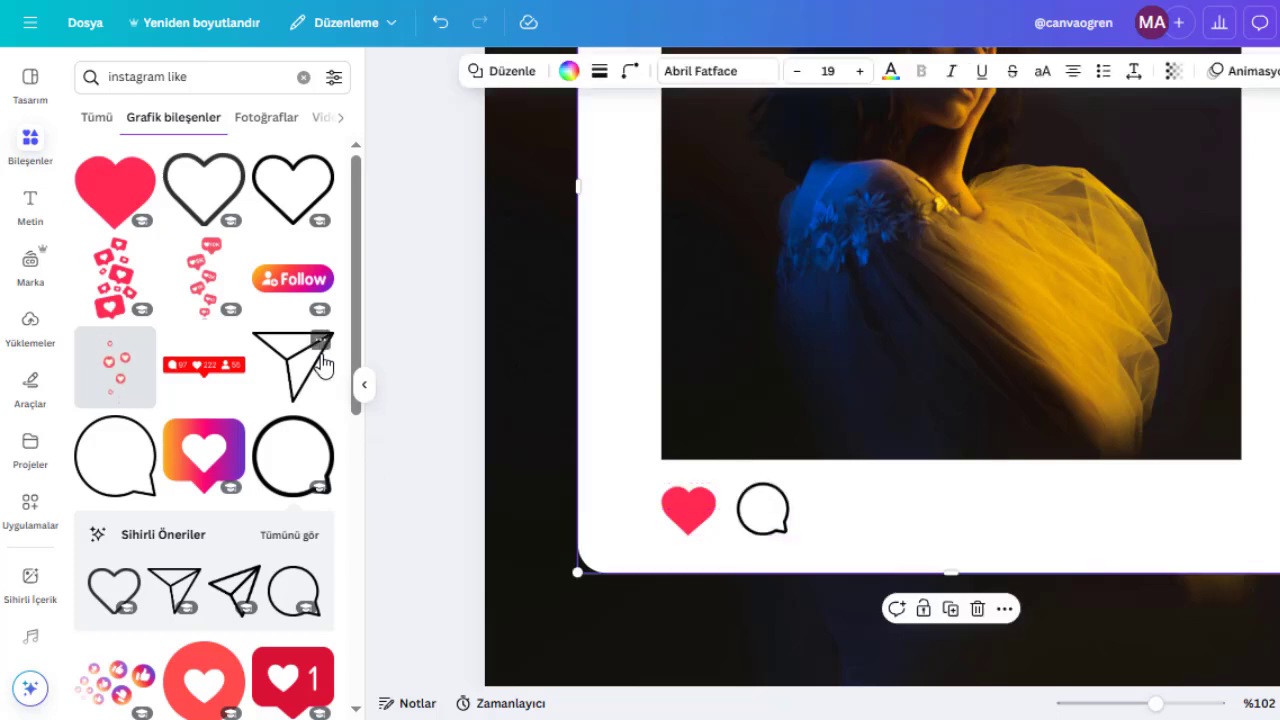
left_click(318, 360)
left_click_drag(900, 260, 871, 363)
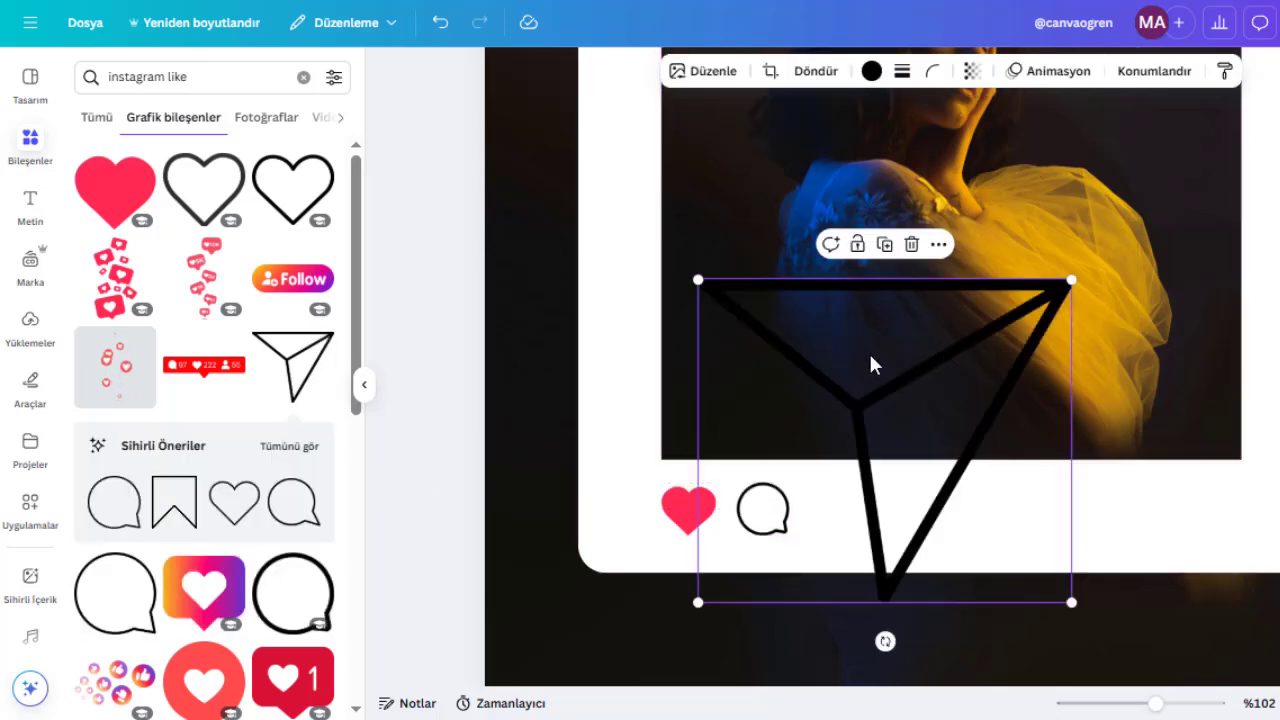
left_click_drag(700, 280, 1043, 487)
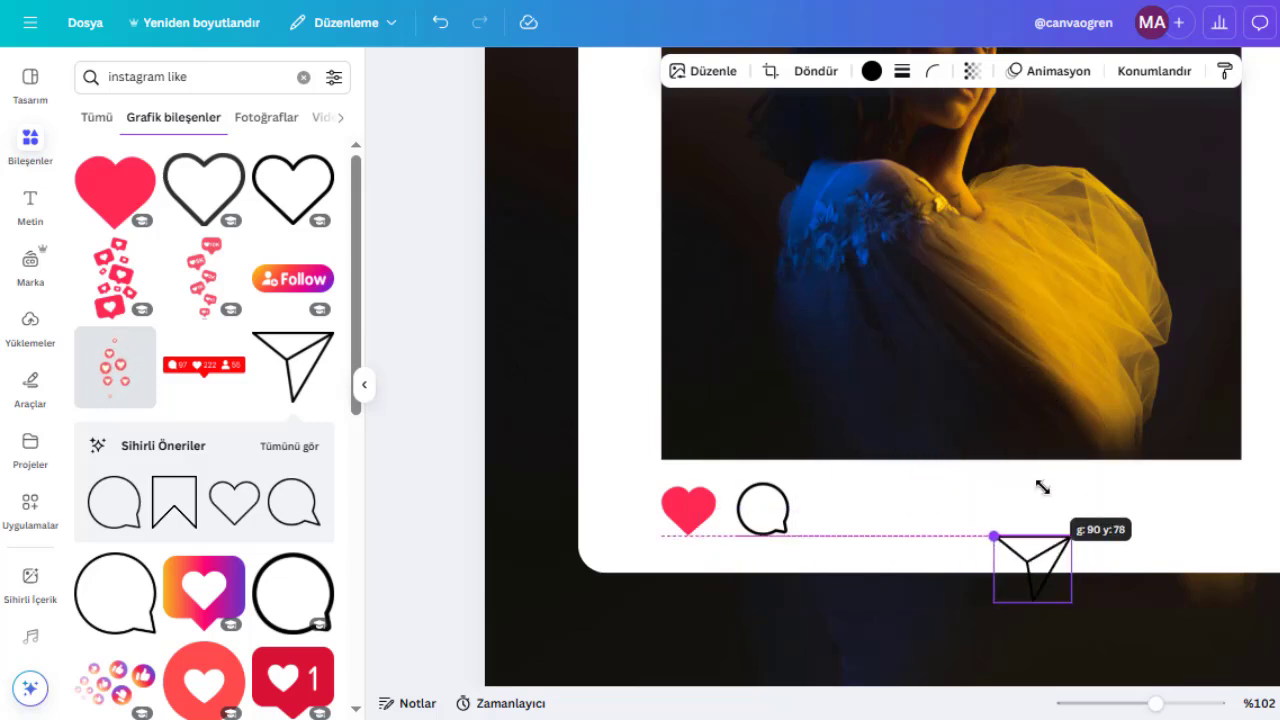
left_click_drag(1039, 570, 892, 515)
mouse_move(847, 492)
left_mouse_down()
mouse_move(860, 505)
mouse_move(820, 472)
mouse_move(845, 510)
mouse_move(815, 479)
mouse_move(848, 513)
left_mouse_up()
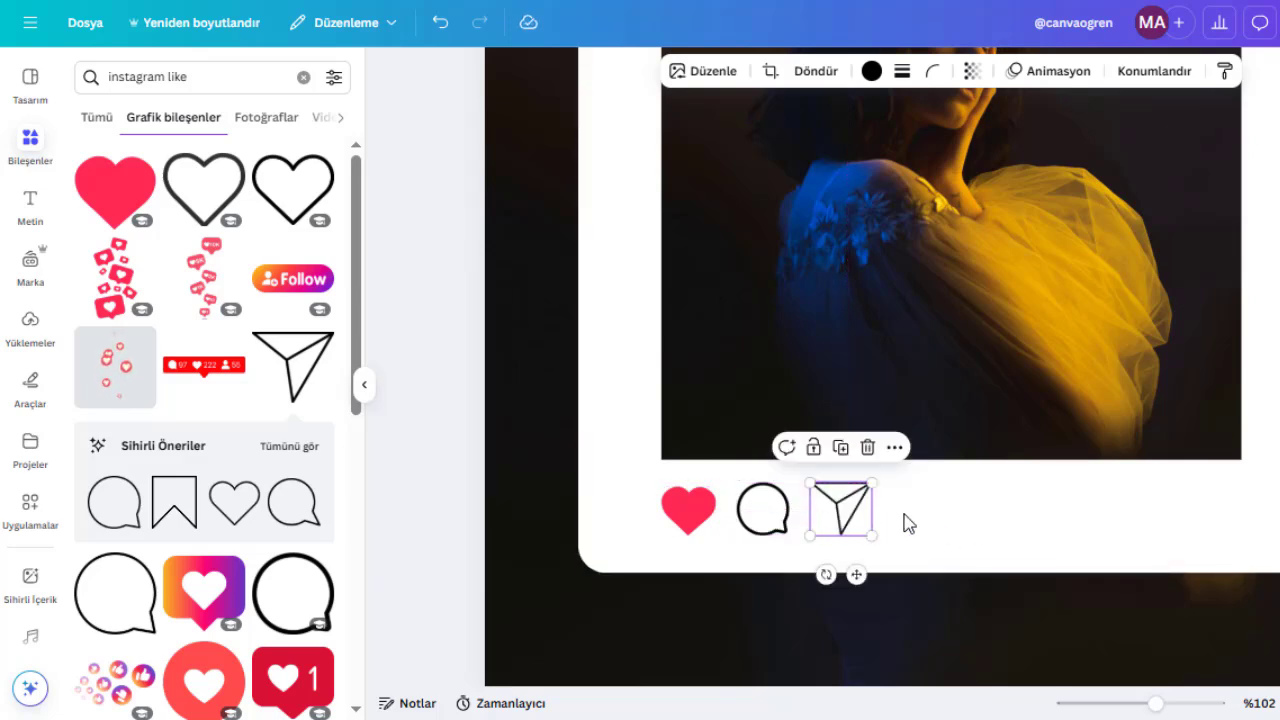
Step: Search the graphics for "instagram save", add the solid black bookmark and place it small below the photo's lower-right corner
left_click(752, 494)
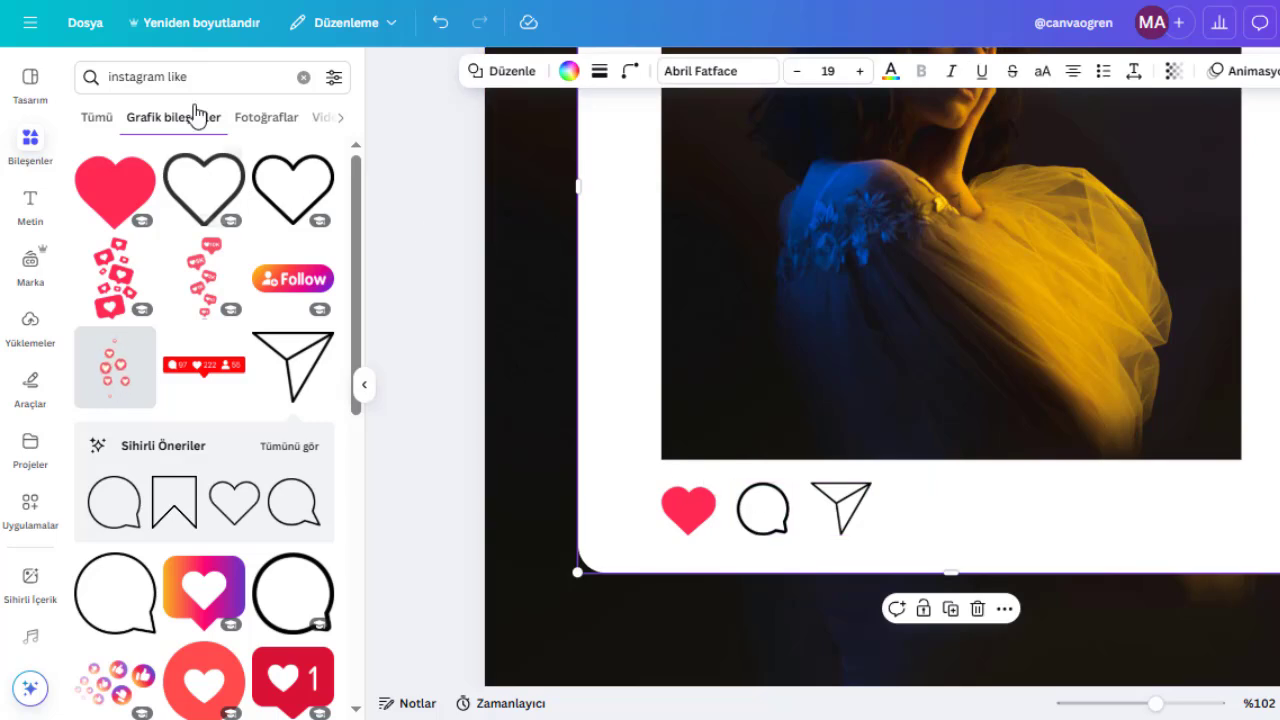
left_click(206, 77)
double_click(206, 77)
type("save")
key("Return")
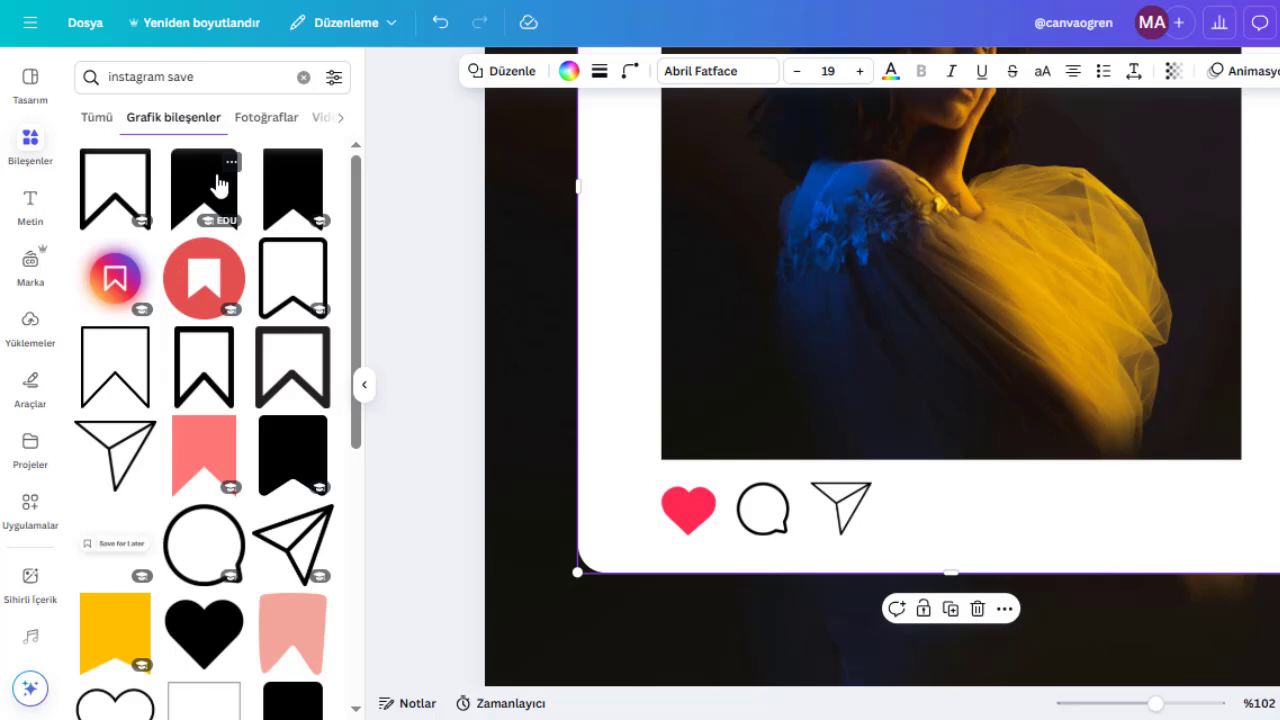
left_click(300, 200)
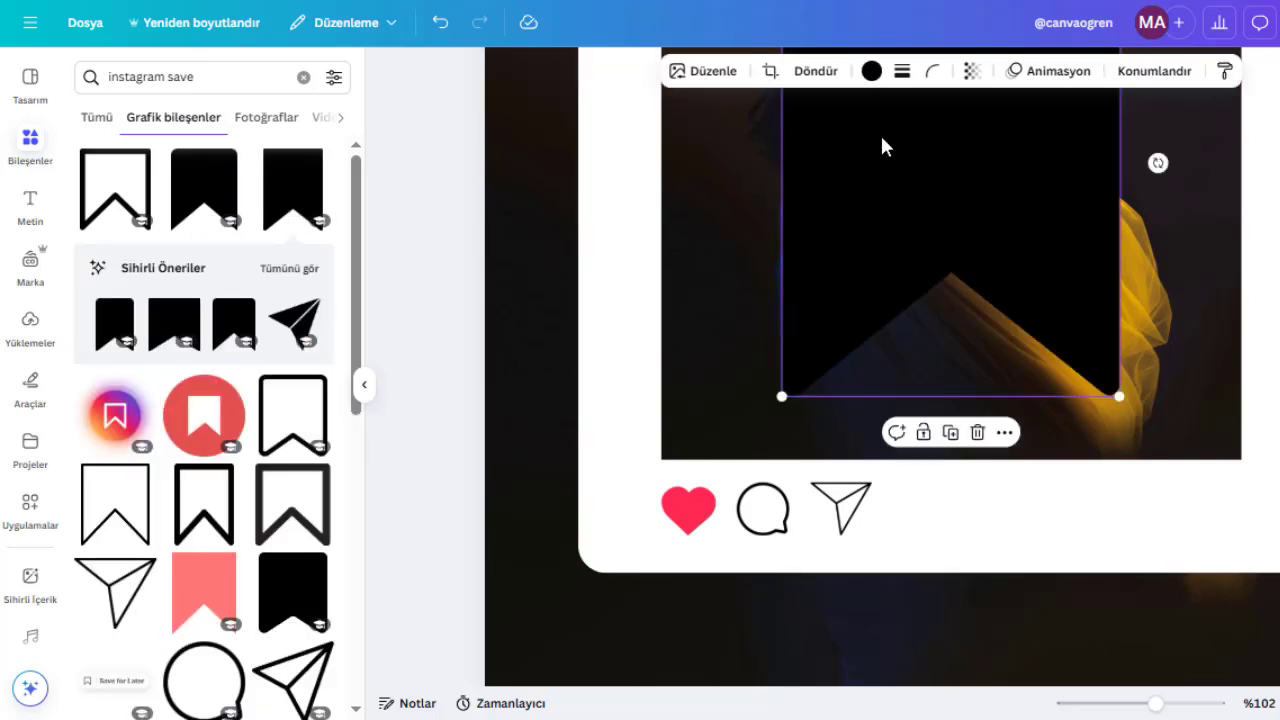
left_click_drag(886, 143, 1011, 294)
left_click_drag(905, 90, 1202, 500)
left_click_drag(1188, 547, 1225, 508)
left_click(865, 520)
left_click_drag(897, 521, 742, 521)
key("ctrl+z")
Step: Select the heart, speech bubble and paper plane icons together and scale them down slightly below the photo
left_click(697, 521)
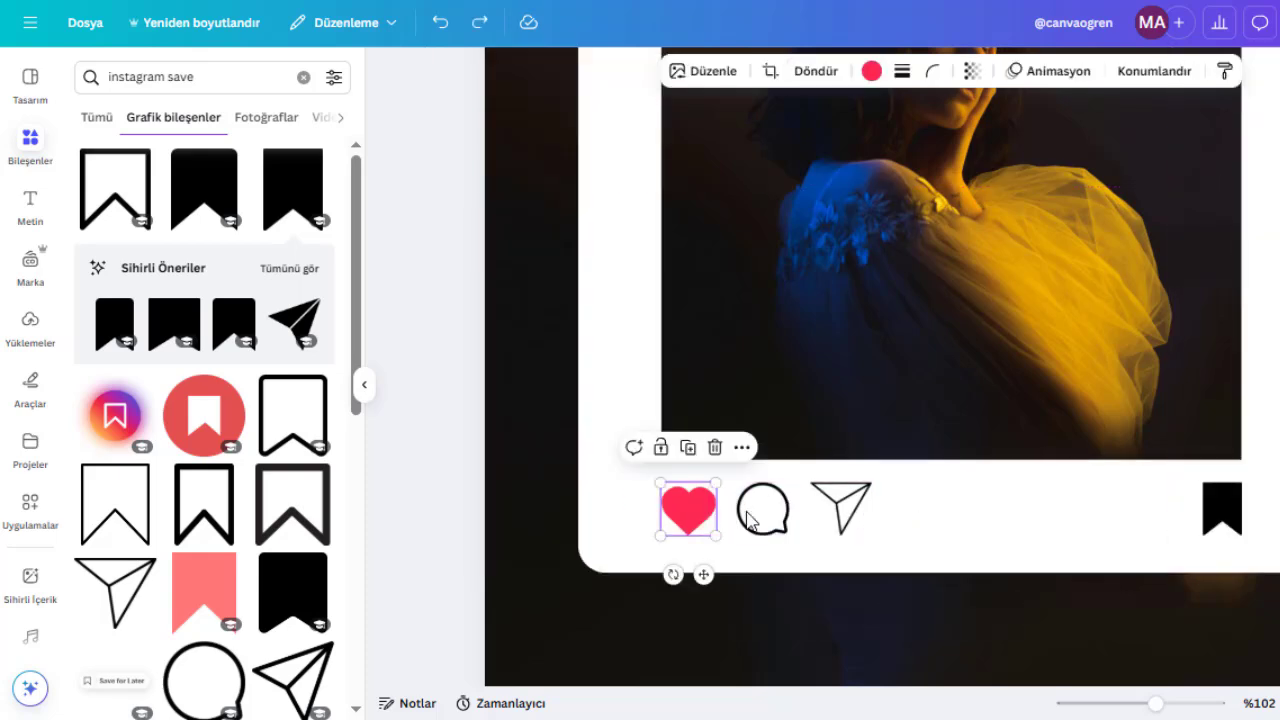
left_click(763, 510, "shift")
left_click(843, 510, "shift")
left_click_drag(871, 536, 808, 502)
Step: Shrink the black bookmark to the height of the other icons and align it with the photo's right edge
left_click(1218, 510)
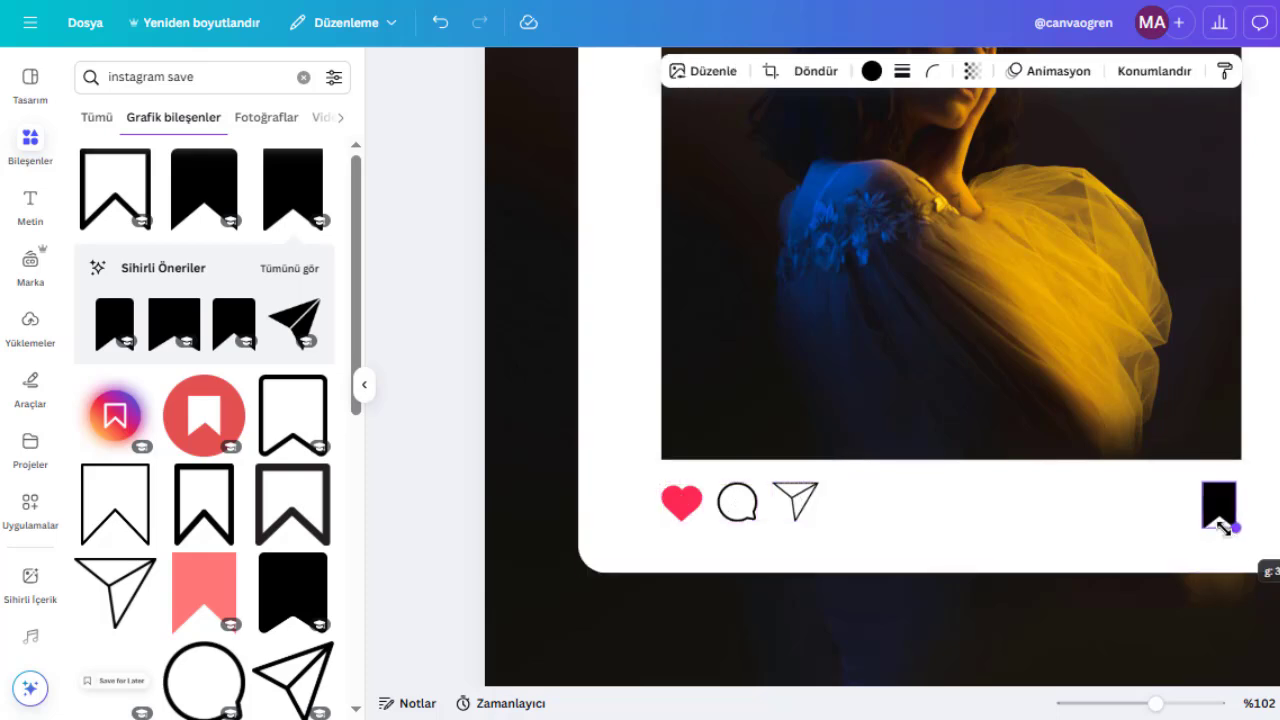
left_click_drag(1224, 527, 1232, 500)
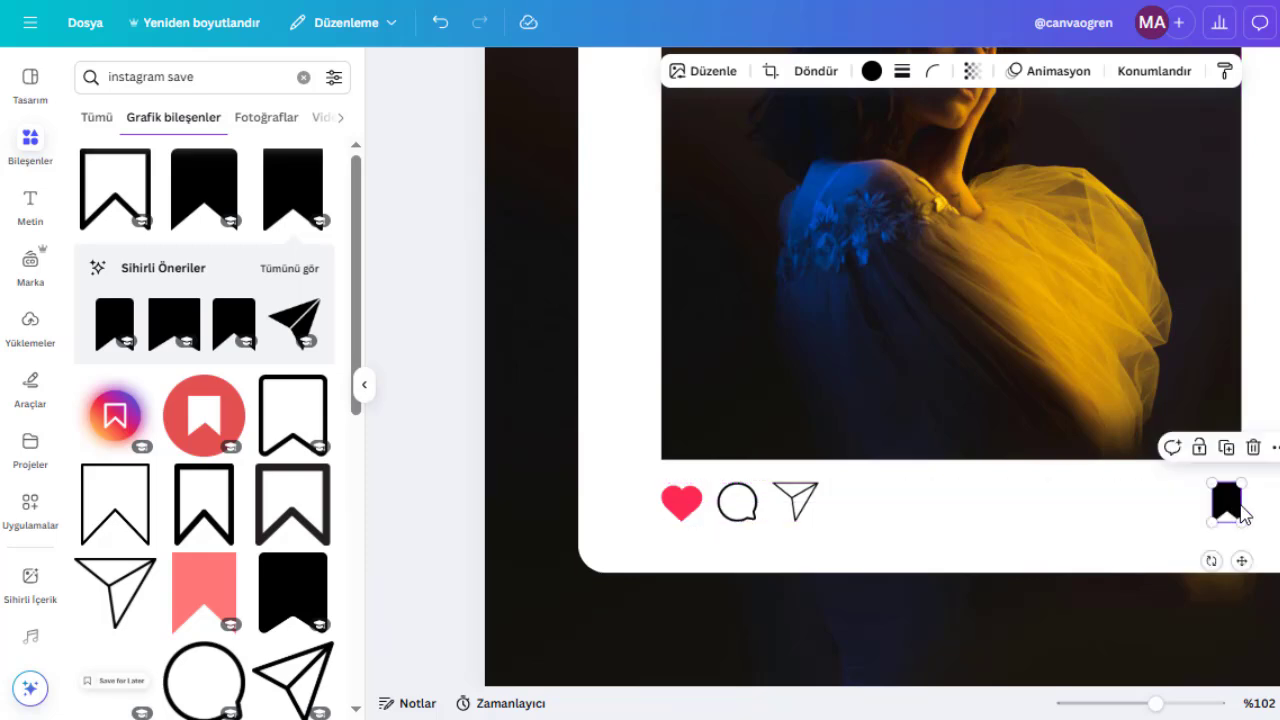
key("Escape")
scroll(1263, 490, "down", 5)
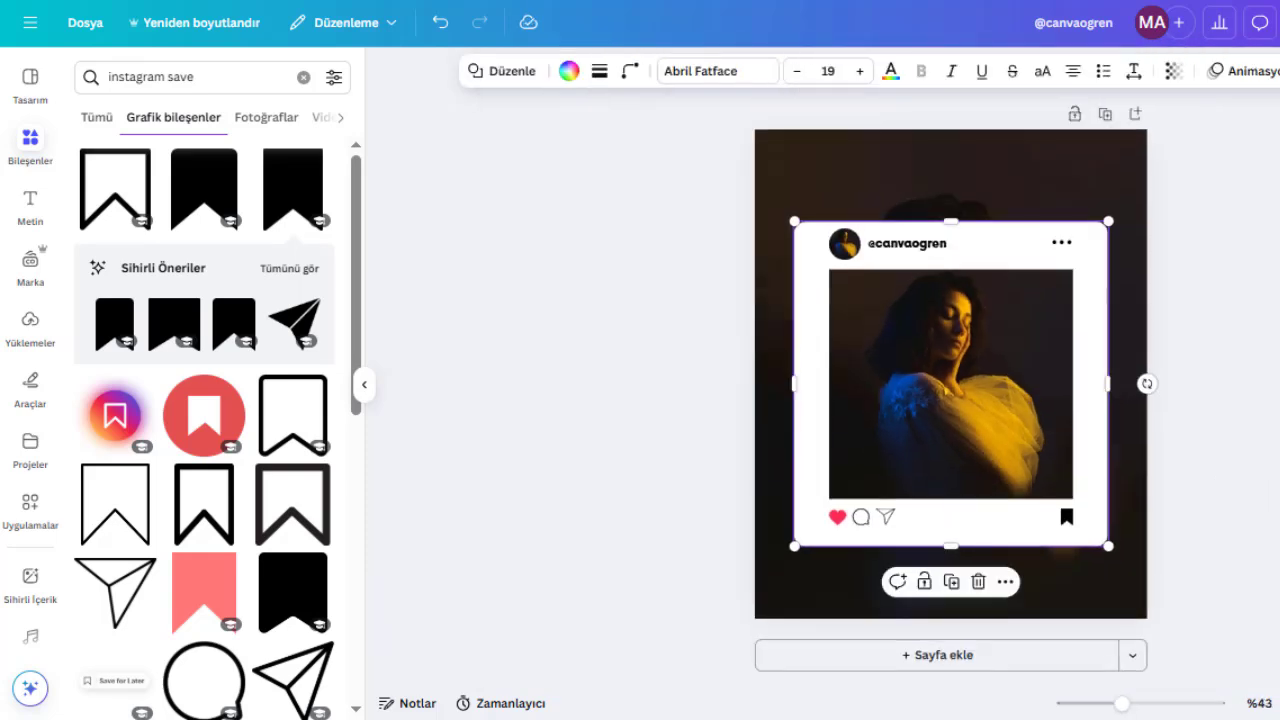
left_click(1265, 478)
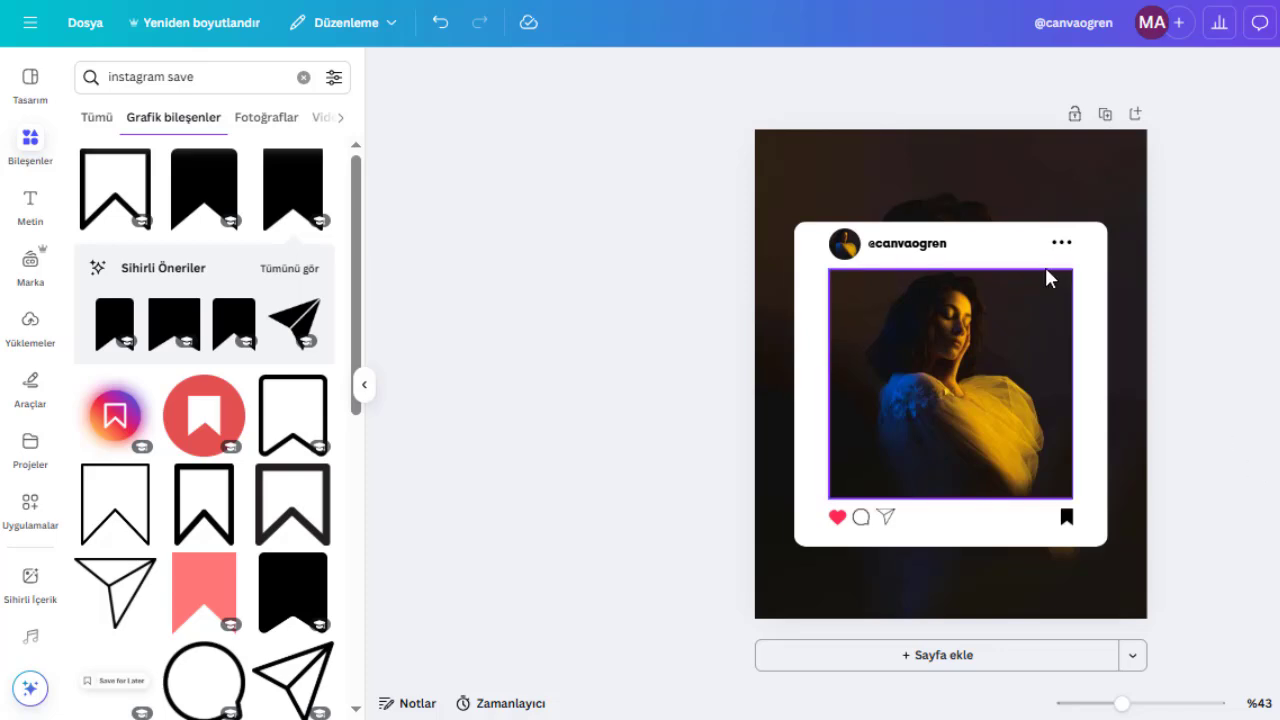
scroll(845, 244, "up", 3)
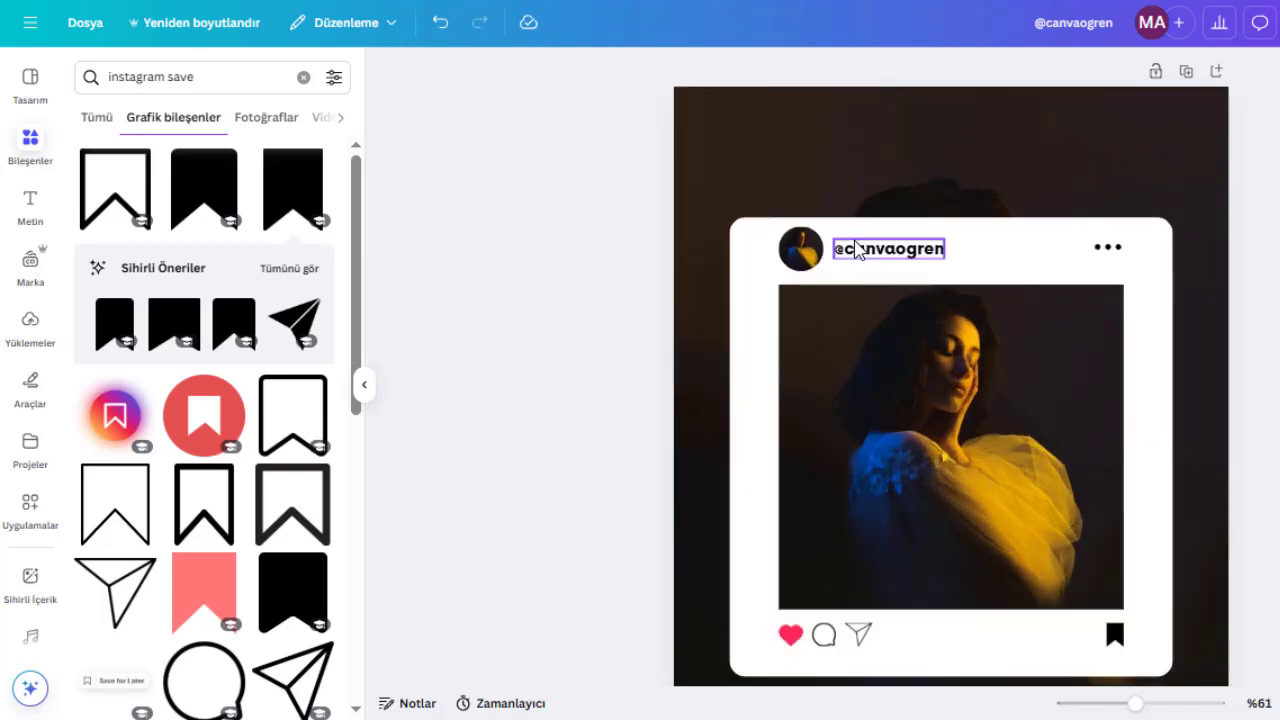
left_click(802, 246)
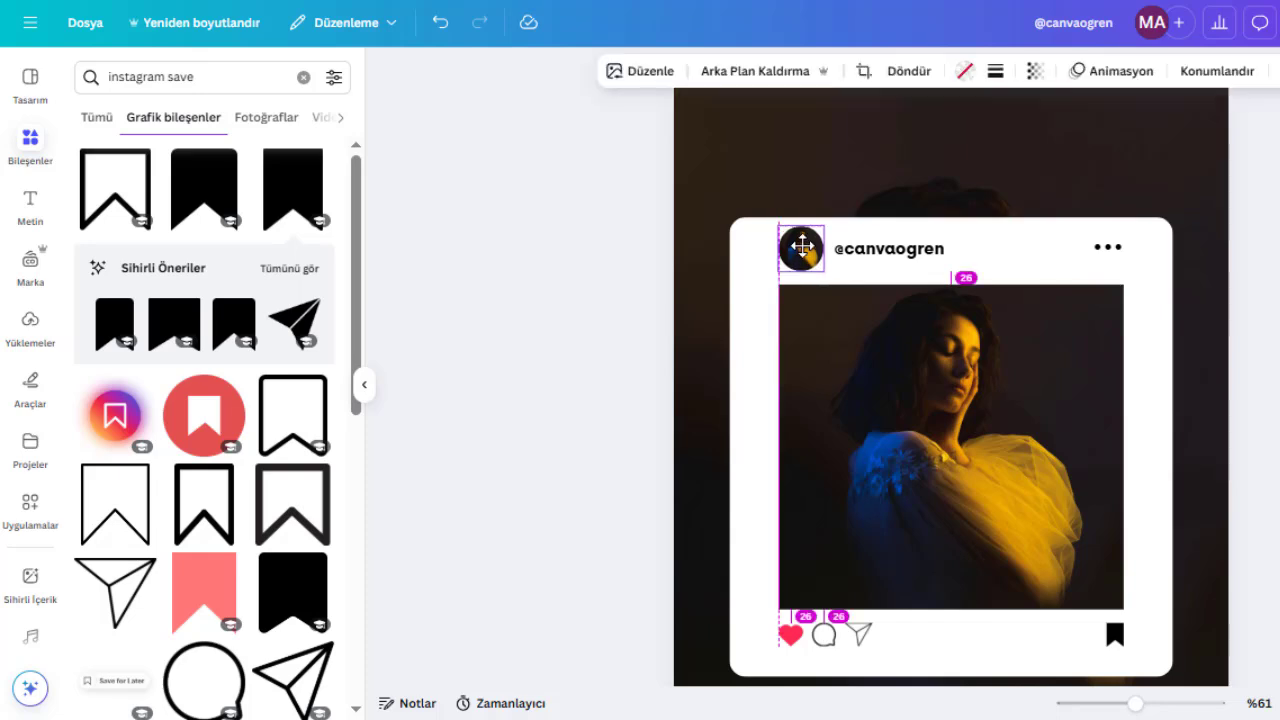
left_click_drag(887, 260, 887, 253)
key("Escape")
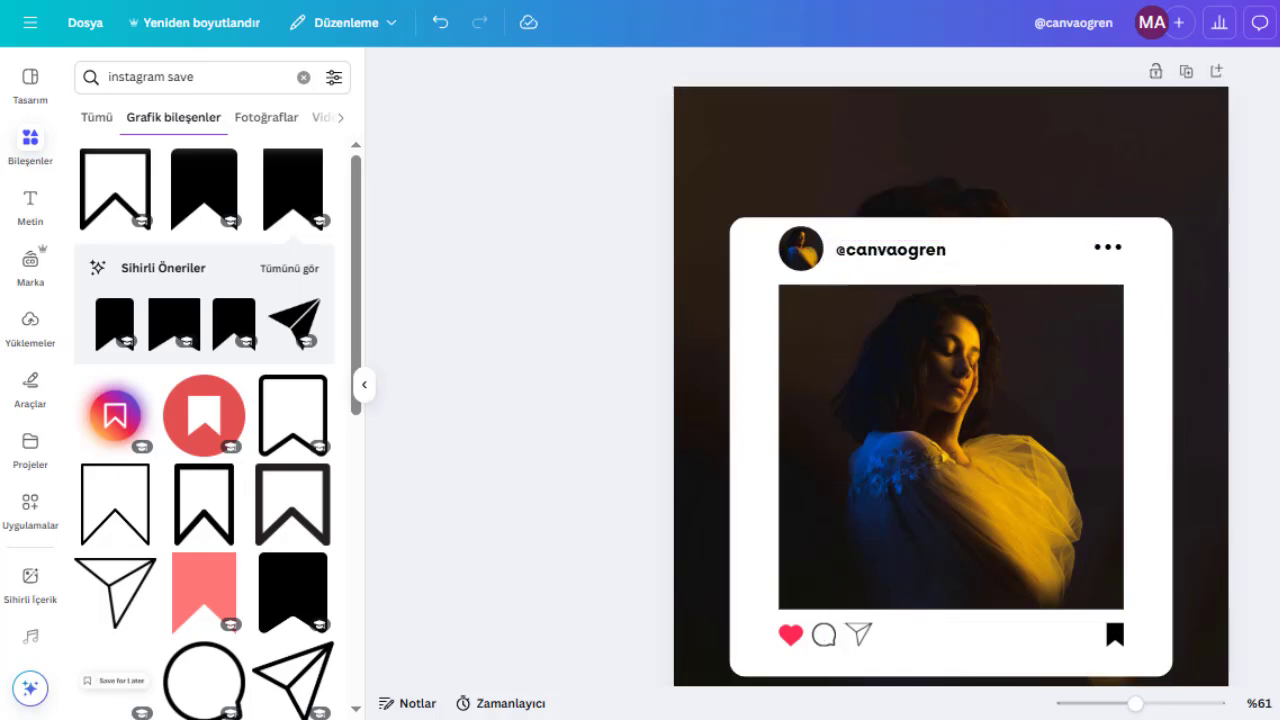
key("ctrl+minus")
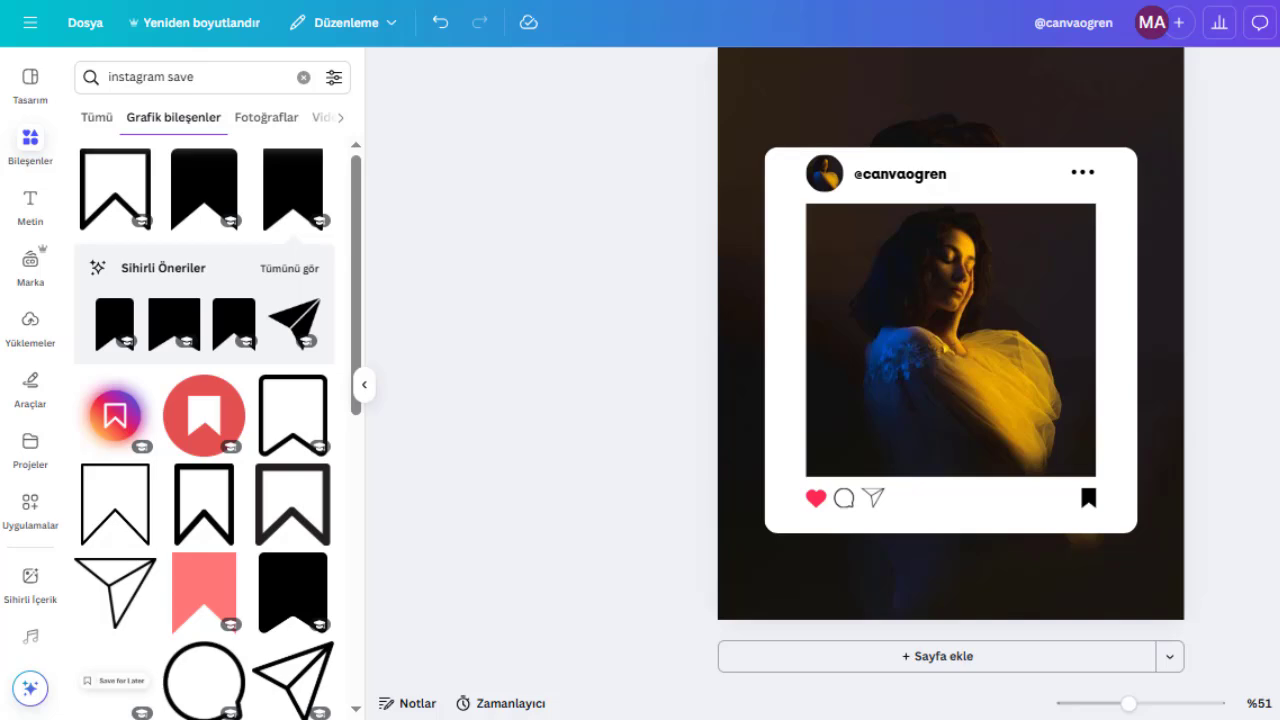
key("ctrl+minus")
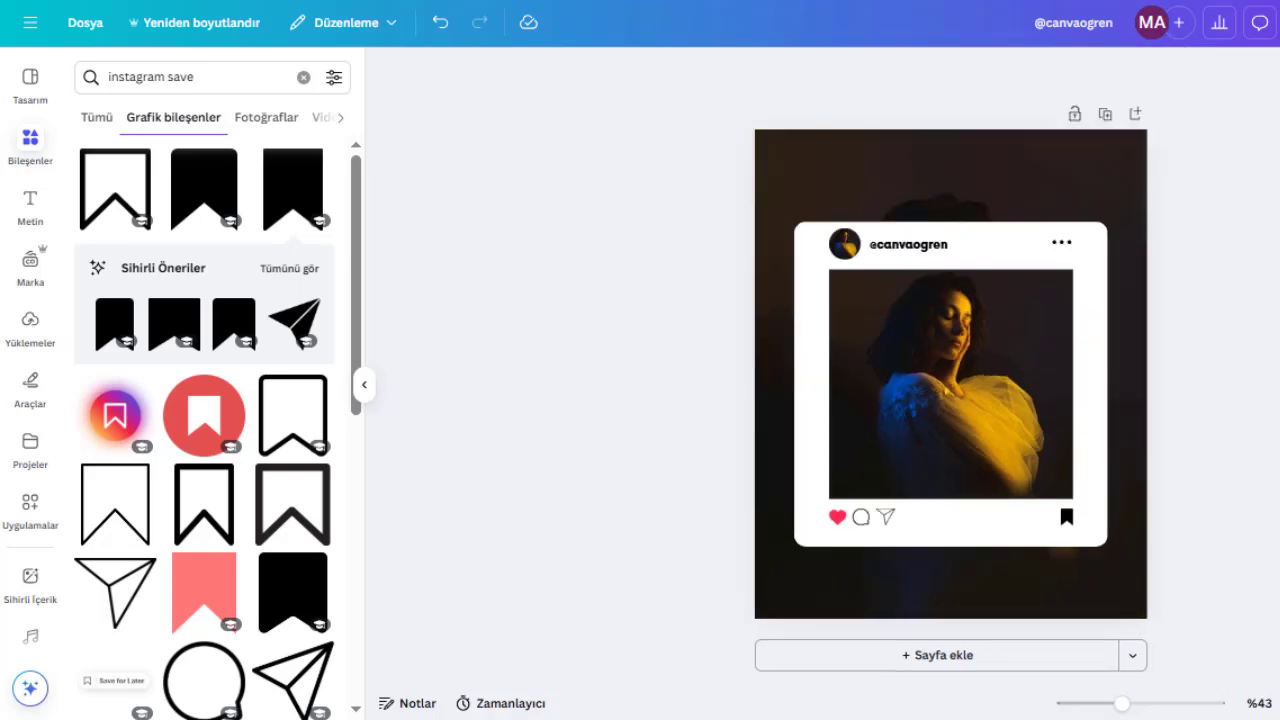